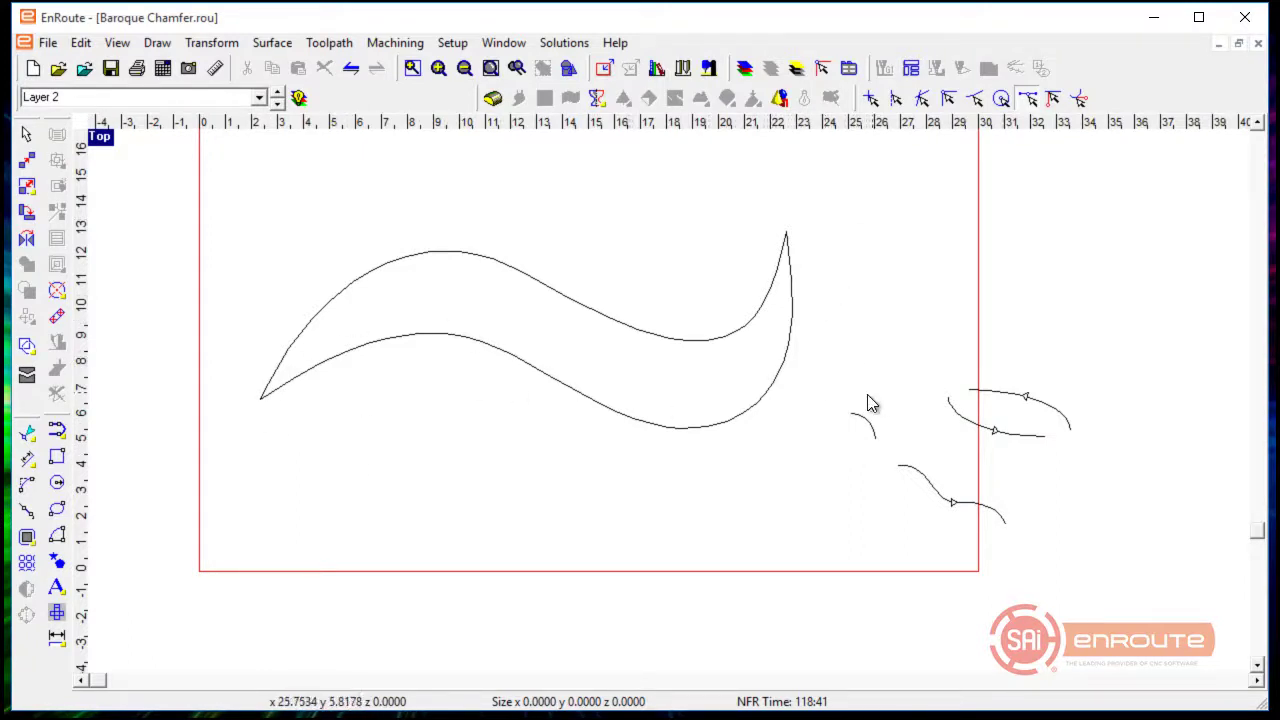
Build a flat relief from the swoosh outline and display it as a rendered yellow solid.
{"action": "left_click", "coordinate": [751, 410]}
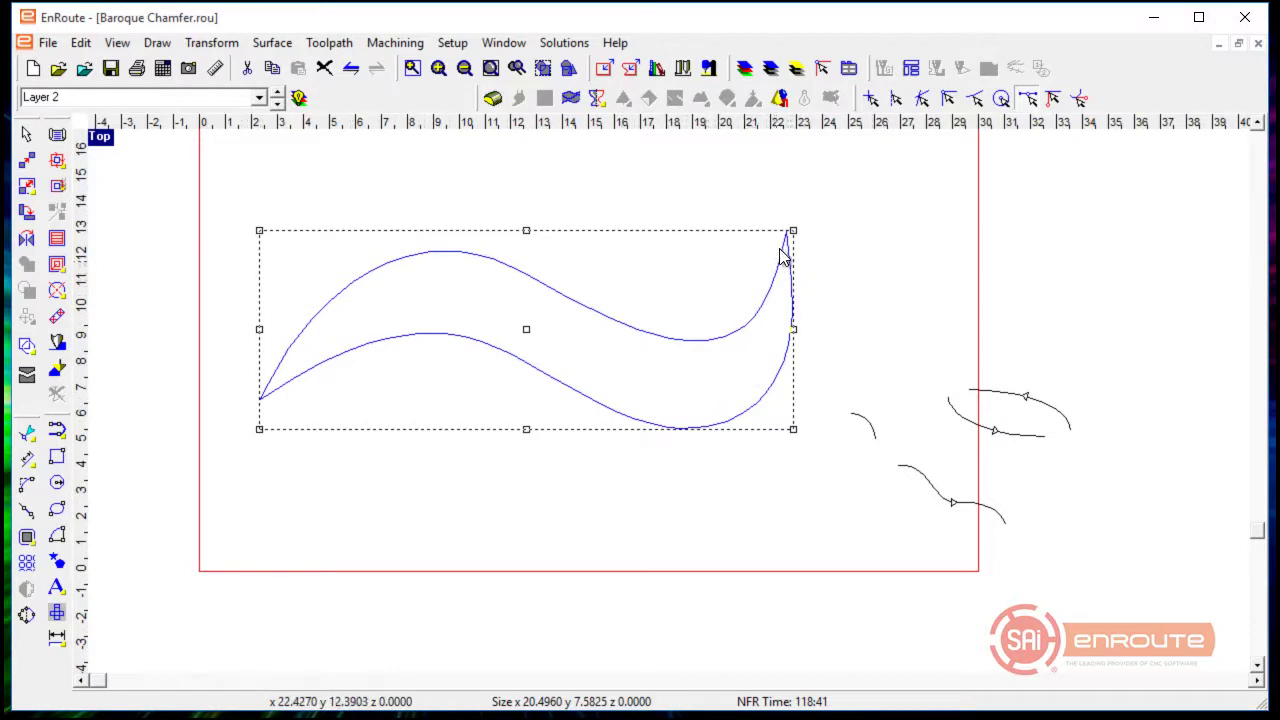
{"action": "left_click", "coordinate": [492, 97]}
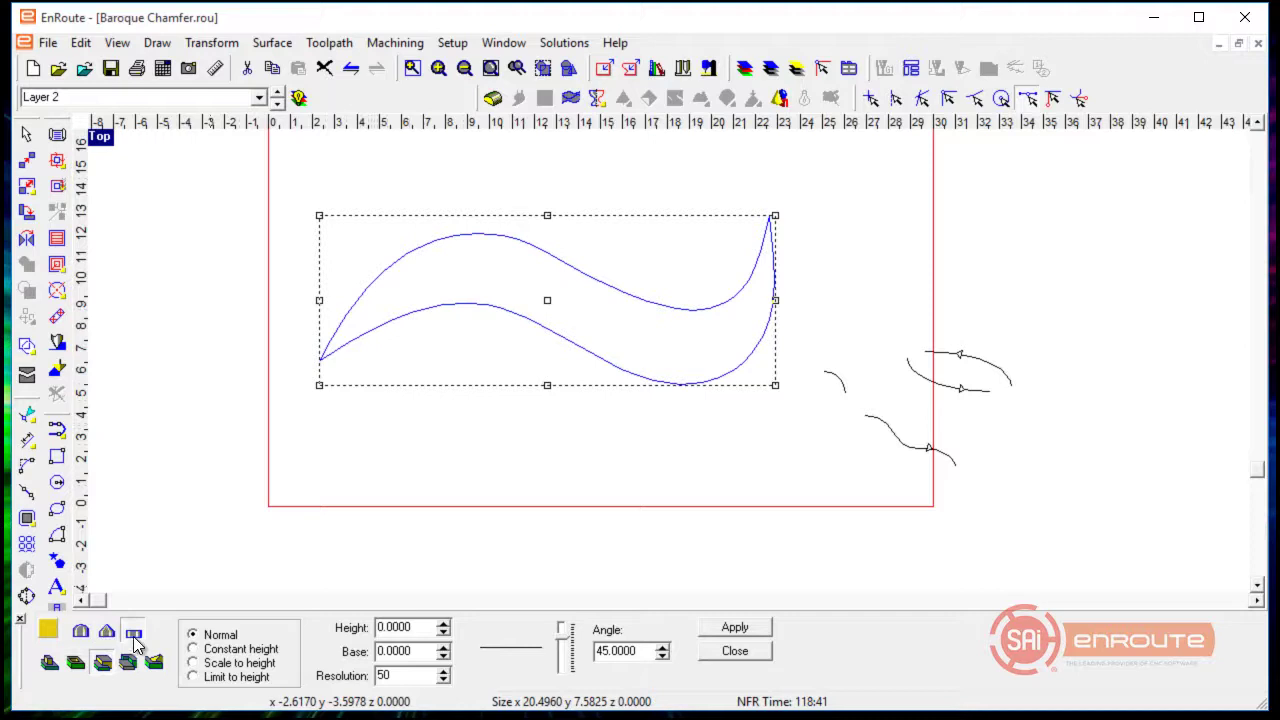
{"action": "left_click", "coordinate": [47, 664]}
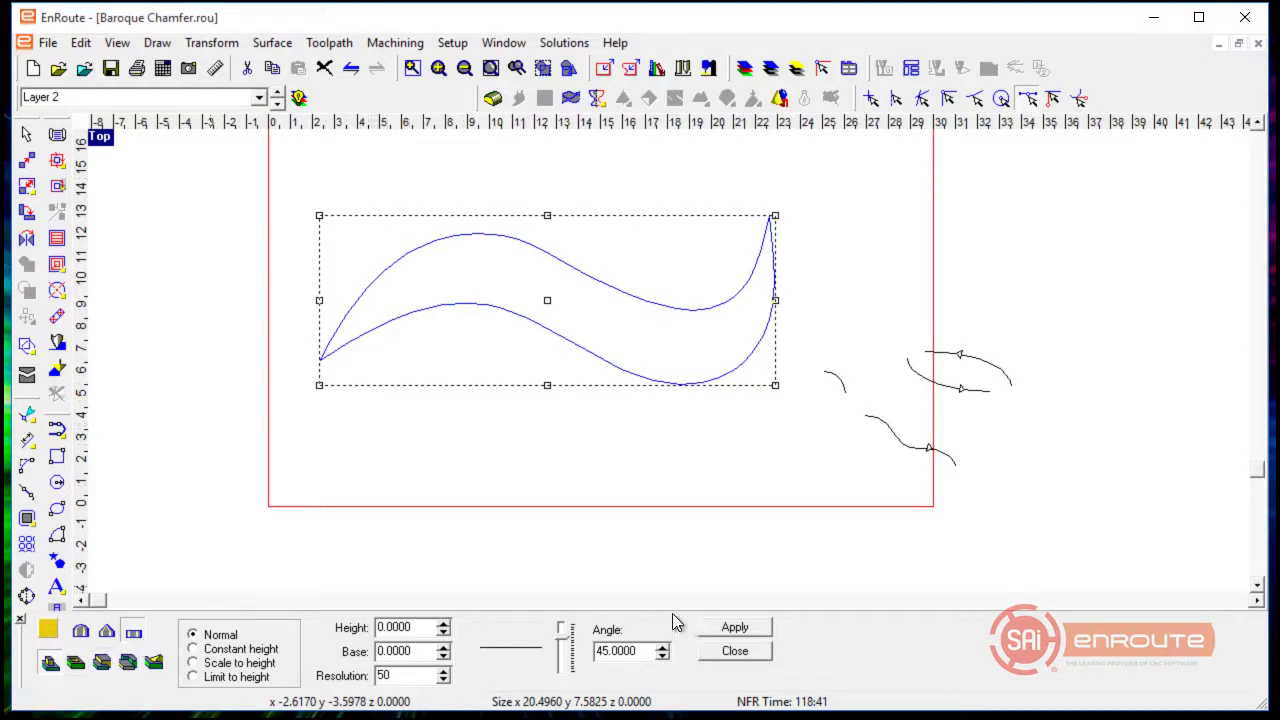
{"action": "left_click", "coordinate": [748, 626]}
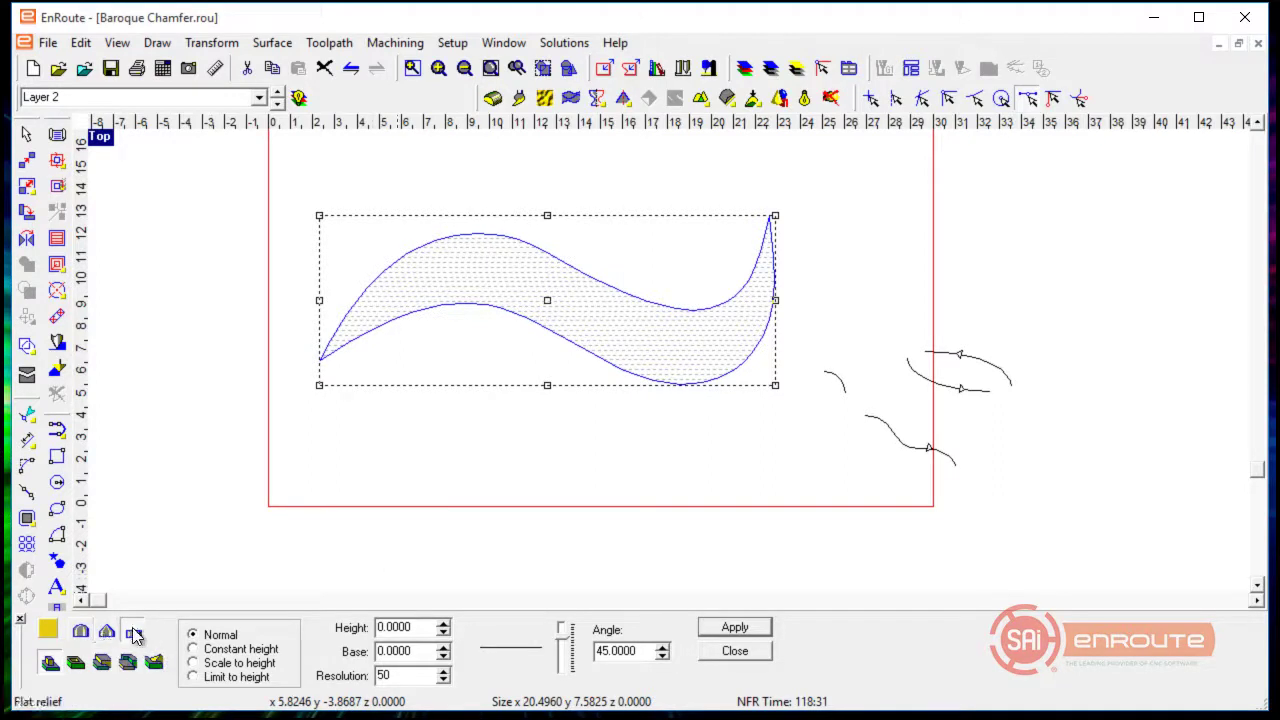
{"action": "left_click", "coordinate": [424, 486]}
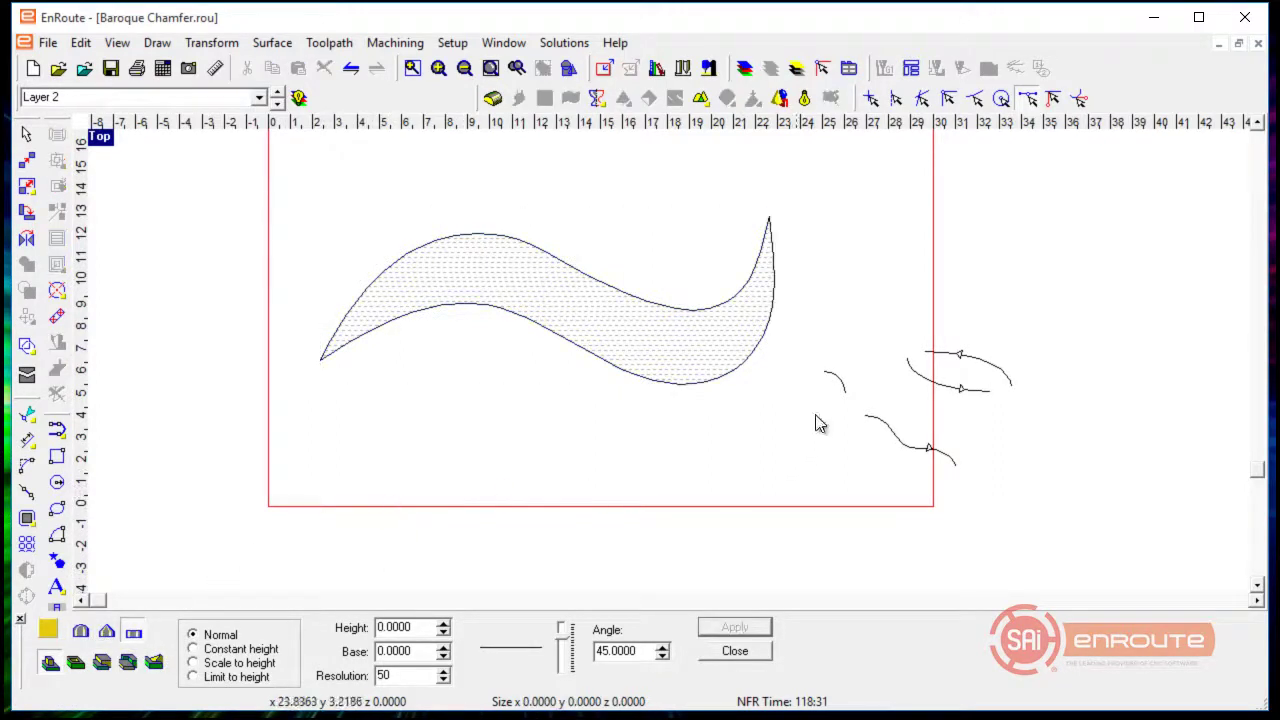
{"action": "left_click", "coordinate": [805, 98]}
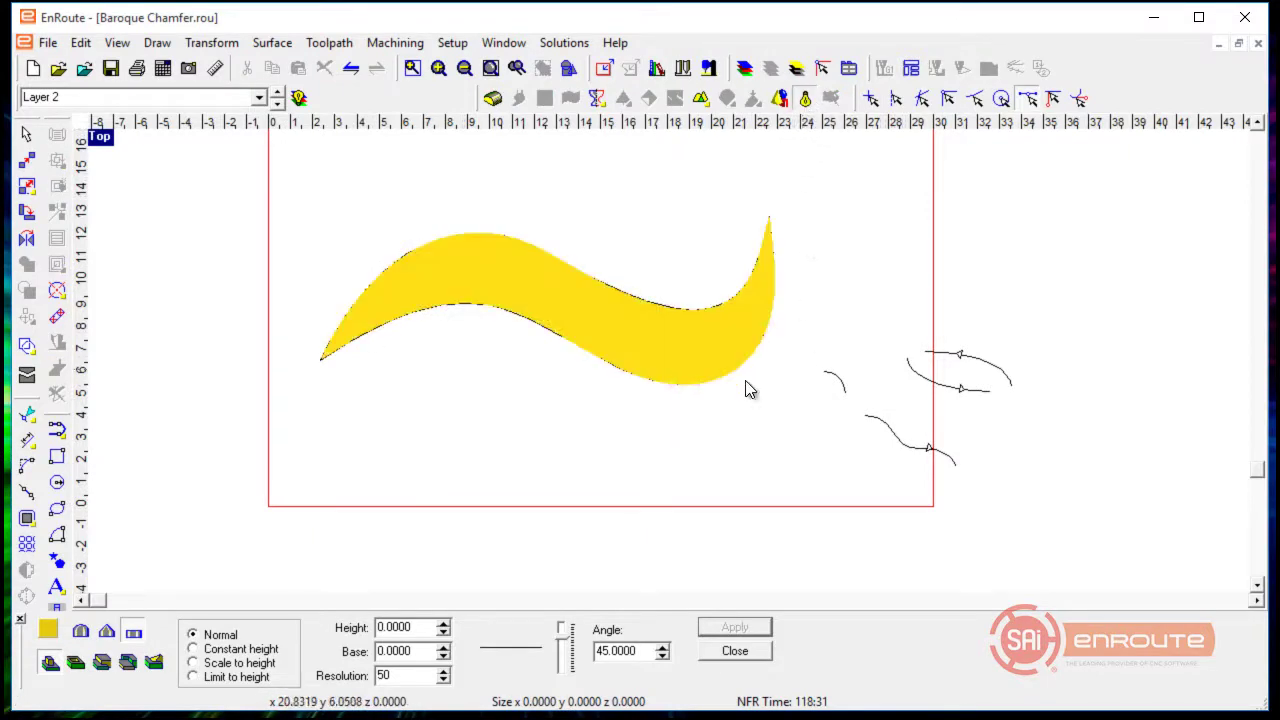
Set up a Chamfer Centerline on the swoosh relief with the wavy curve as contour and height 0.75.
{"action": "left_click", "coordinate": [566, 318]}
{"action": "scroll", "coordinate": [562, 315], "scroll_direction": "up", "scroll_amount": 2}
{"action": "scroll", "coordinate": [566, 315], "scroll_direction": "down", "scroll_amount": 1}
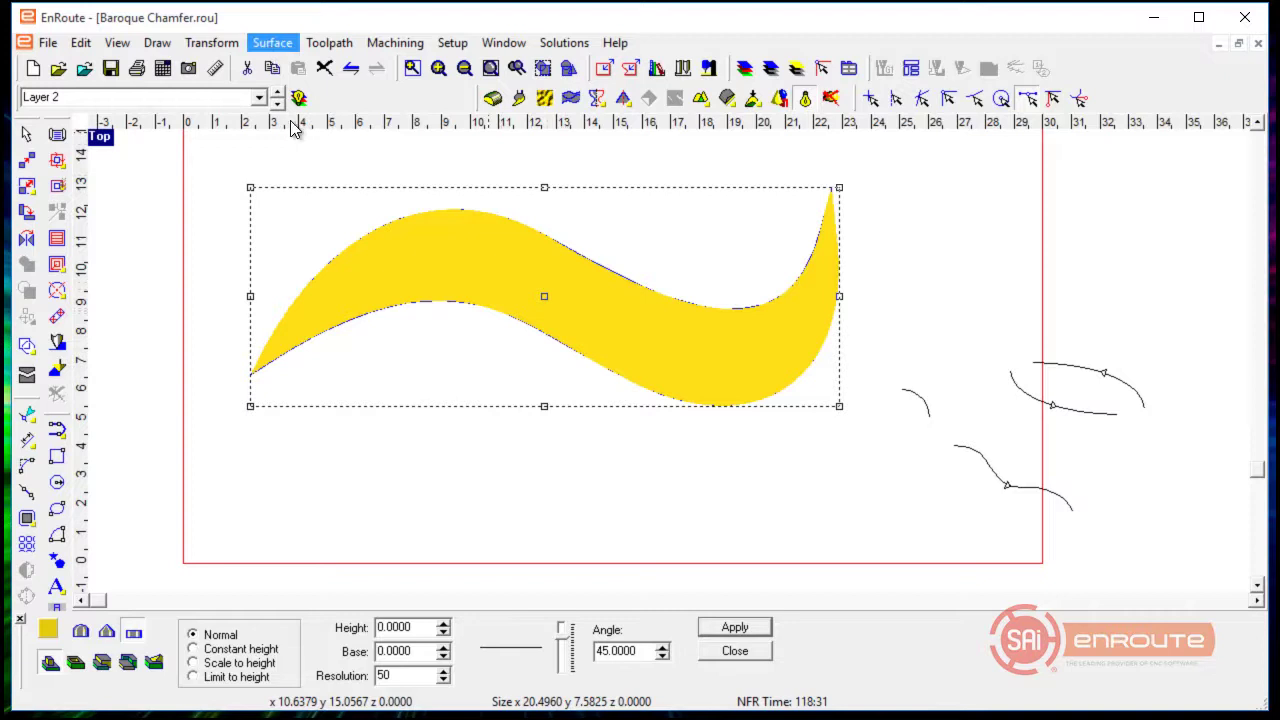
{"action": "left_click", "coordinate": [272, 42]}
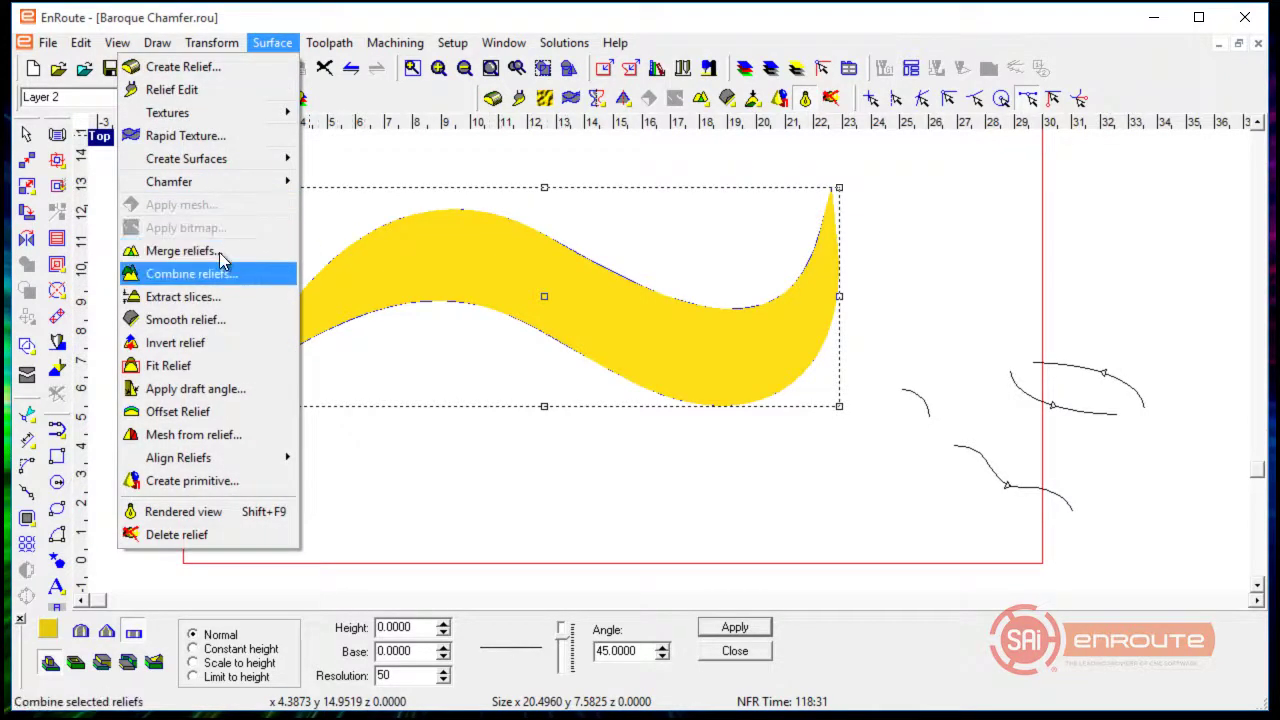
{"action": "mouse_move", "coordinate": [212, 181]}
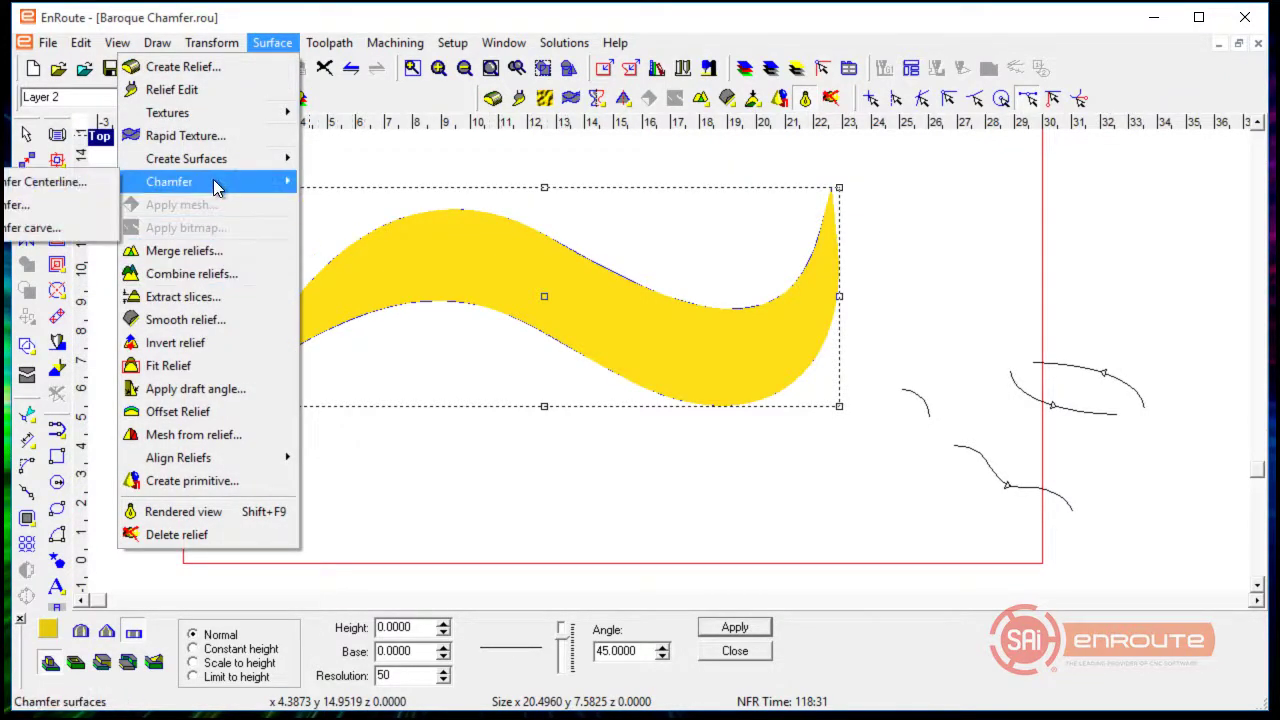
{"action": "left_click", "coordinate": [60, 182]}
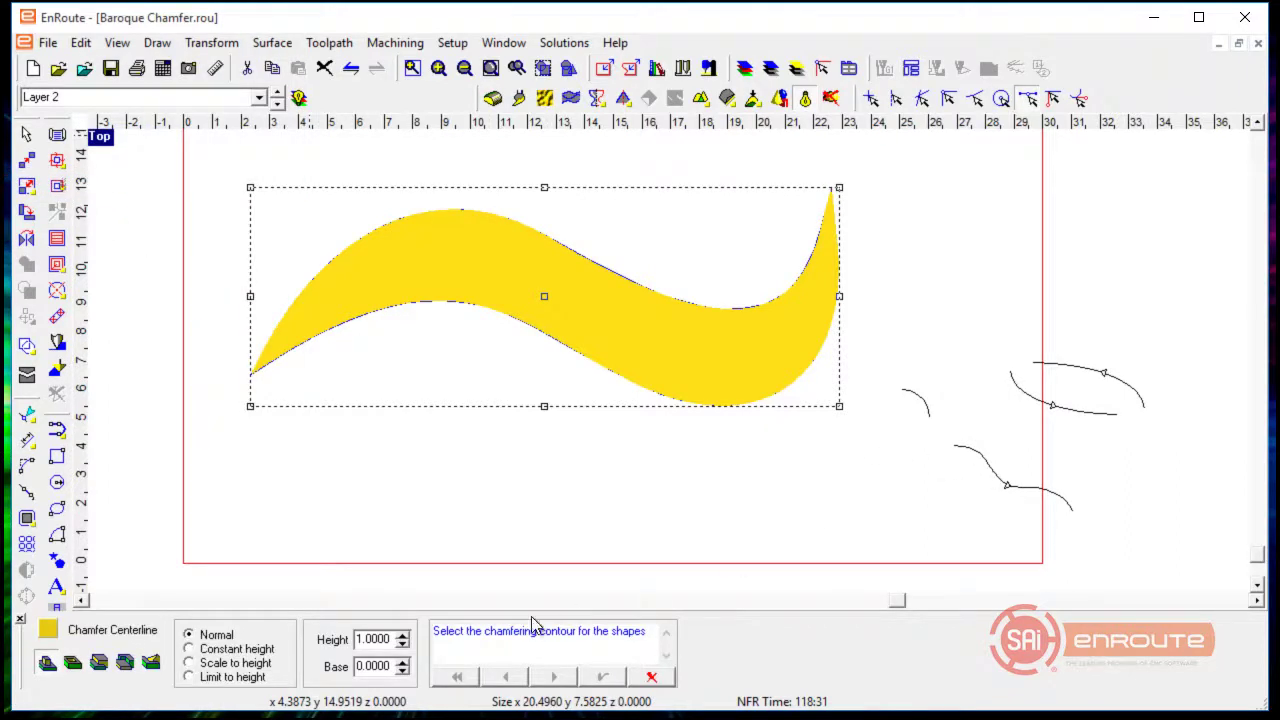
{"action": "left_click", "coordinate": [989, 467]}
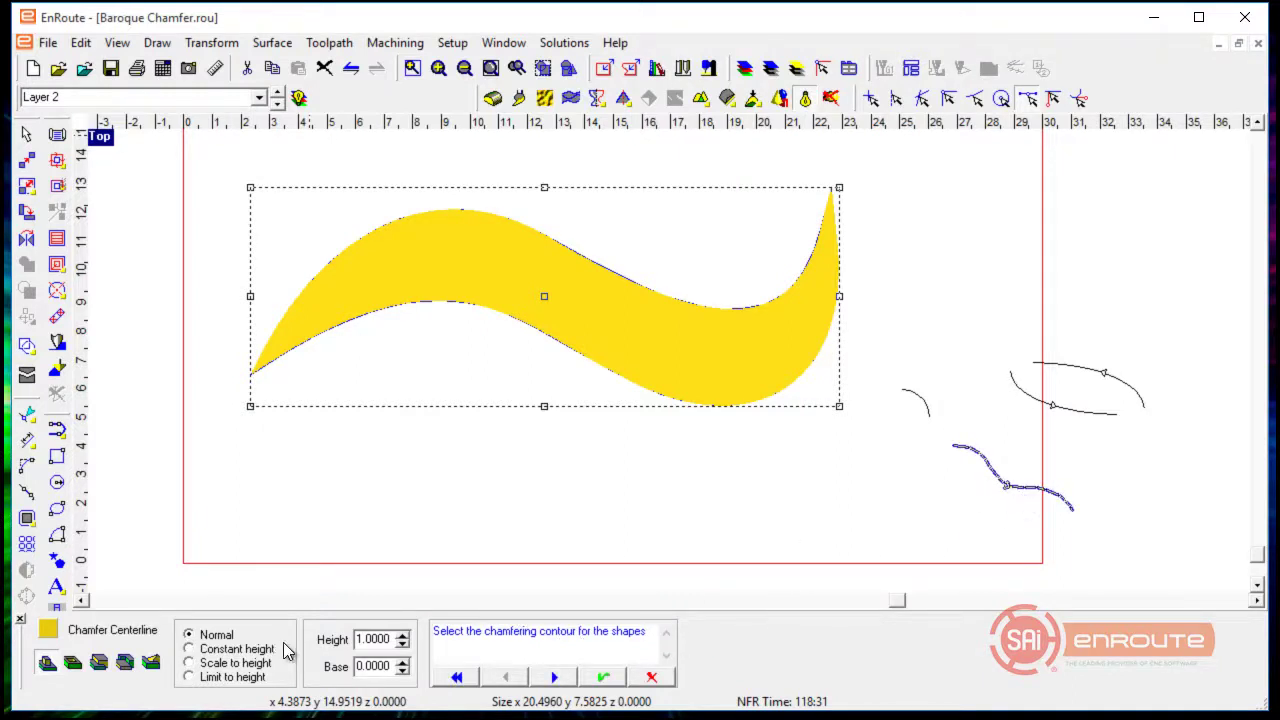
{"action": "left_click_drag", "start_coordinate": [371, 645], "coordinate": [344, 643]}
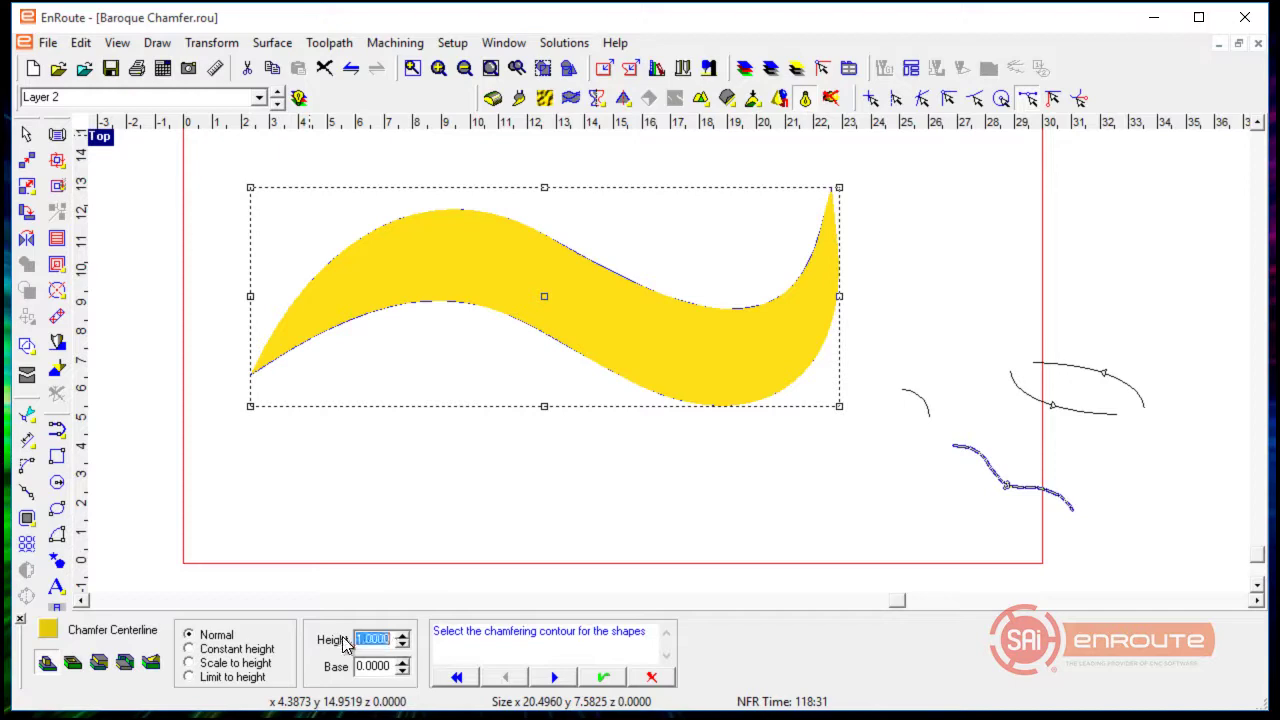
{"action": "key", "text": "BackSpace"}
{"action": "key", "text": "Tab"}
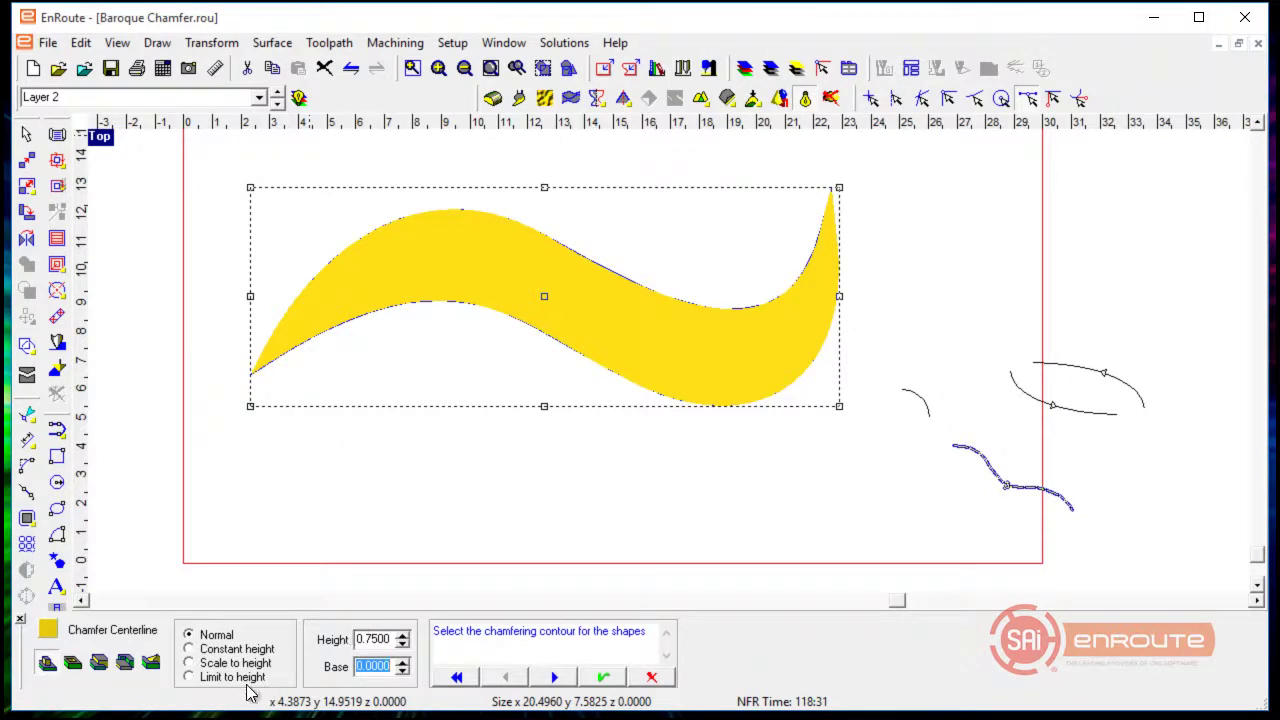
{"action": "left_click", "coordinate": [603, 677]}
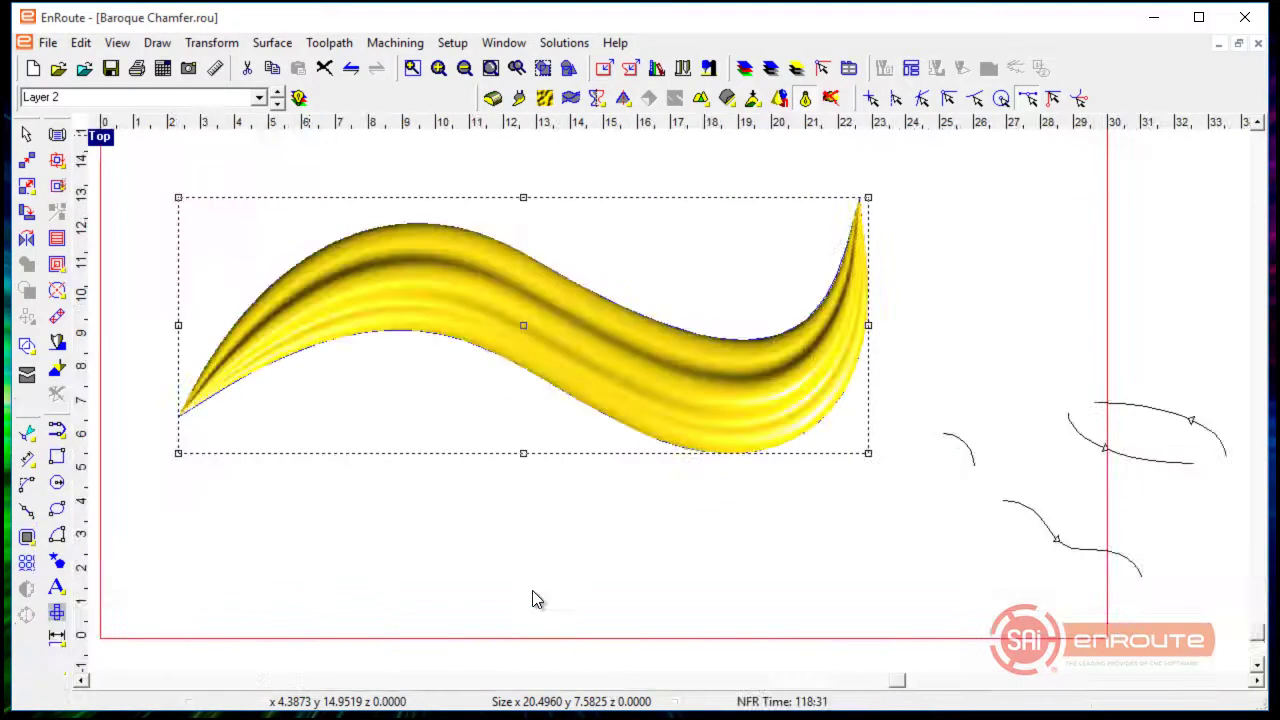
{"action": "left_click", "coordinate": [420, 460]}
{"action": "scroll", "coordinate": [415, 445], "scroll_direction": "up", "scroll_amount": 1}
{"action": "scroll", "coordinate": [473, 478], "scroll_direction": "down", "scroll_amount": 1}
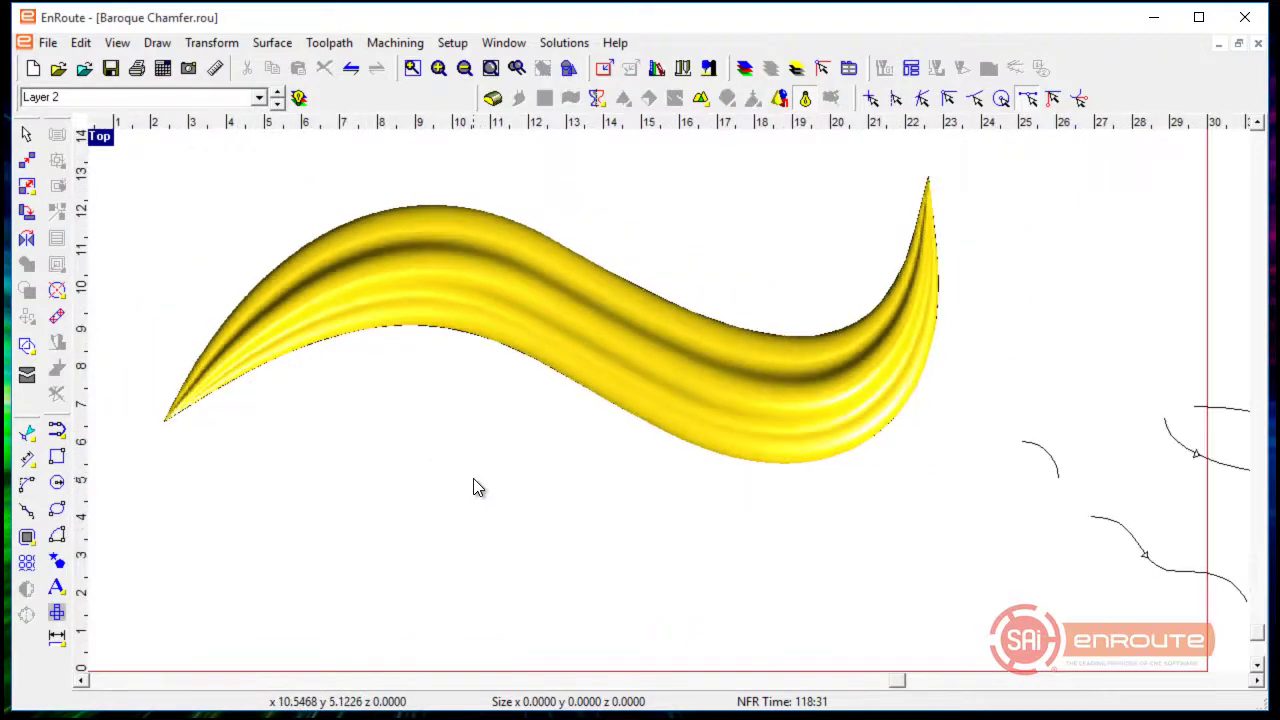
{"action": "key", "text": "p"}
{"action": "left_click_drag", "start_coordinate": [391, 494], "coordinate": [560, 592]}
{"action": "scroll", "coordinate": [390, 538], "scroll_direction": "up", "scroll_amount": 2}
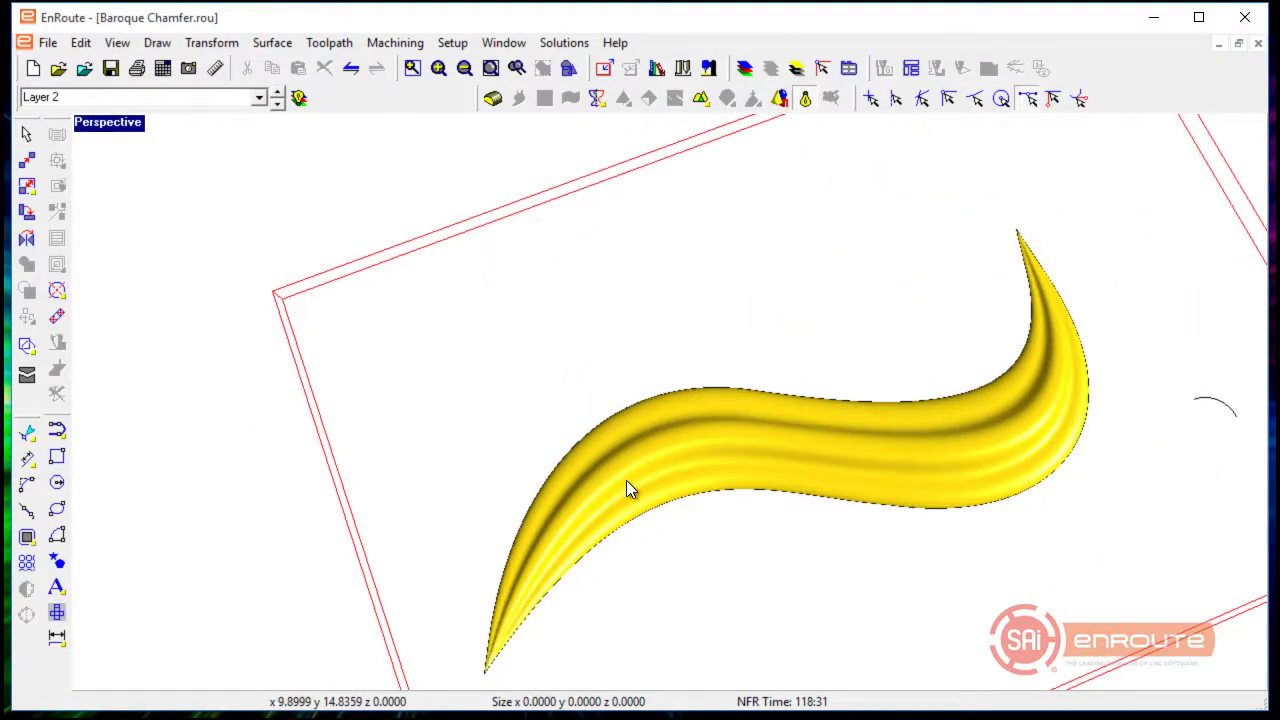
{"action": "key", "text": "F5"}
{"action": "scroll", "coordinate": [451, 534], "scroll_direction": "down", "scroll_amount": 1}
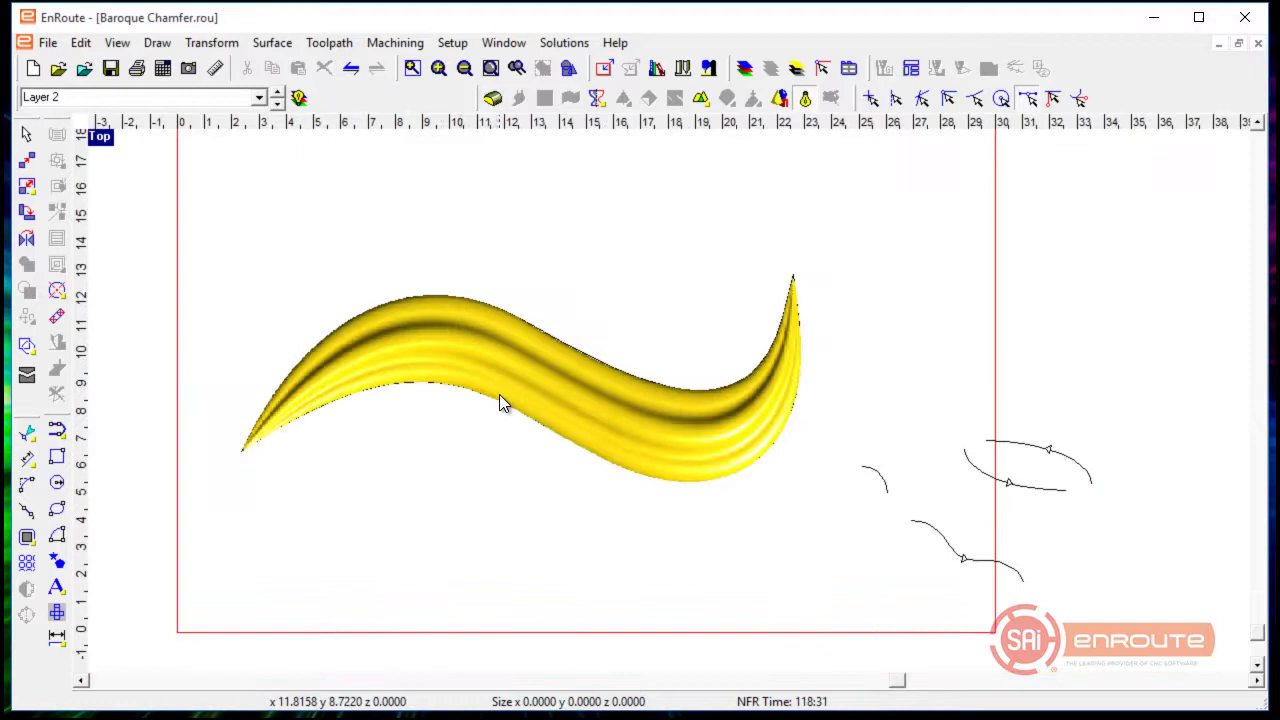
{"action": "left_click", "coordinate": [500, 412]}
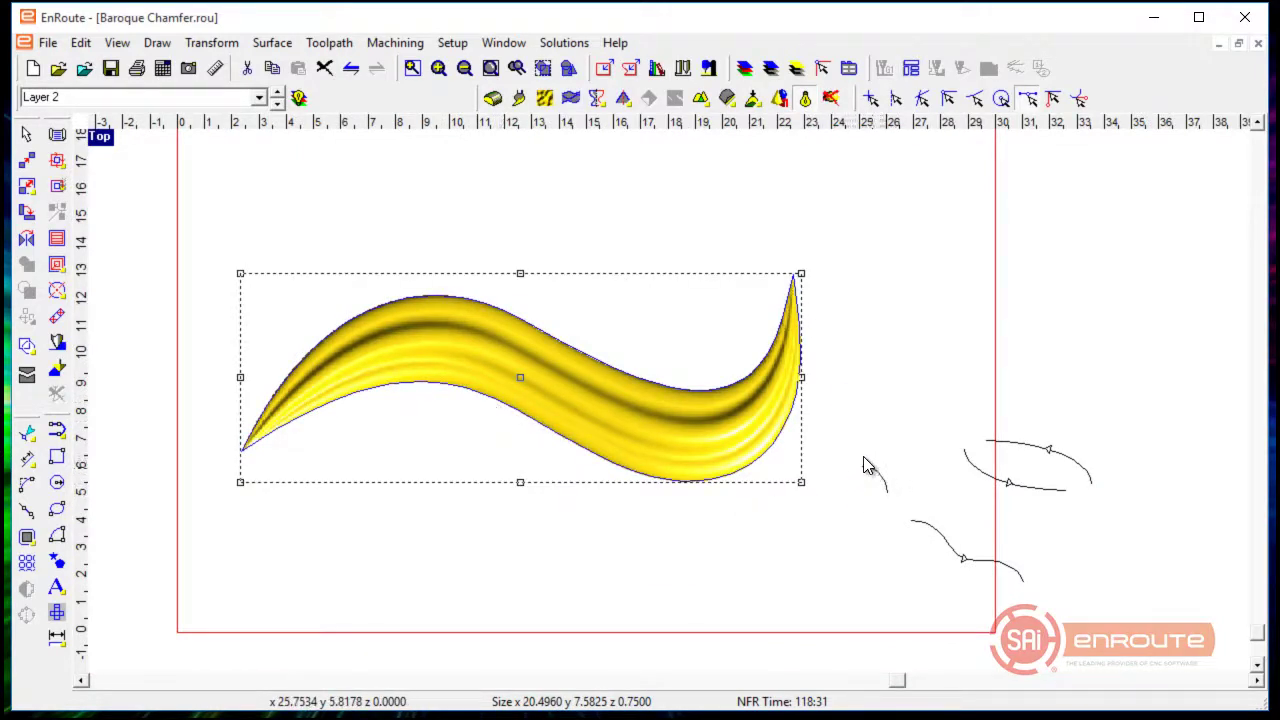
Apply a contour chamfer to the wave relief, replacing the existing relief.
{"action": "left_click", "coordinate": [271, 43]}
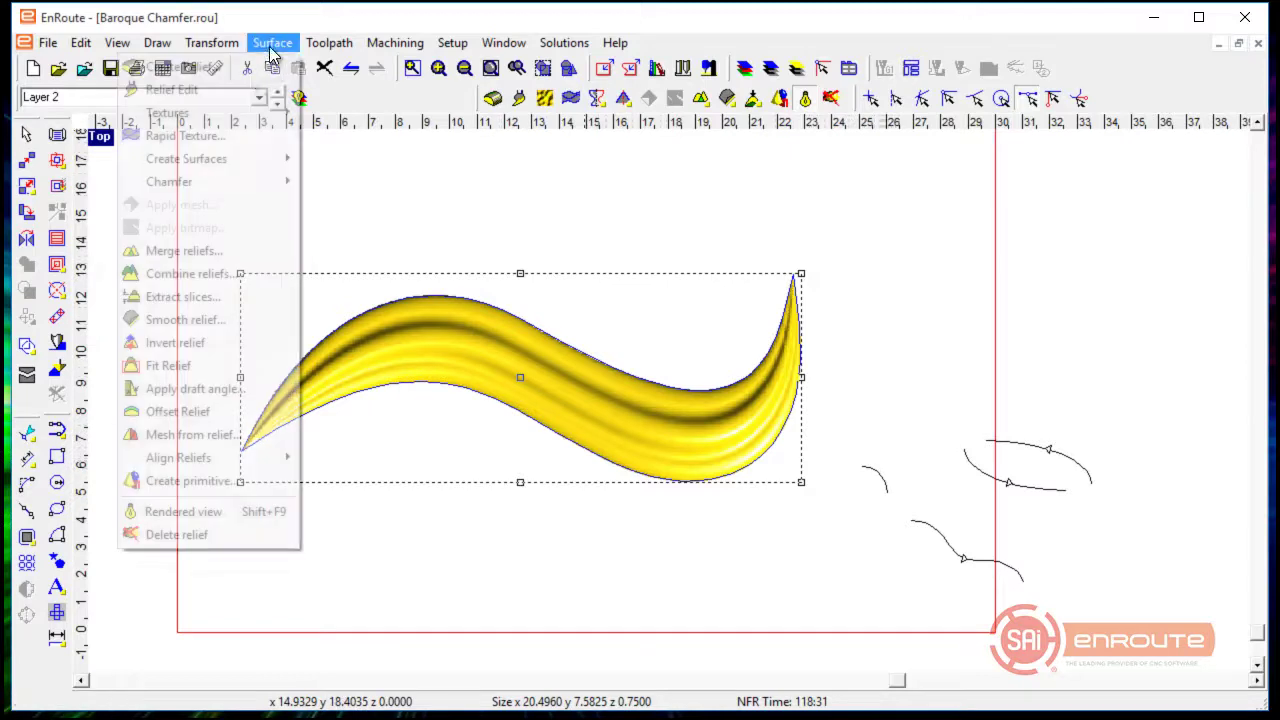
{"action": "mouse_move", "coordinate": [227, 185]}
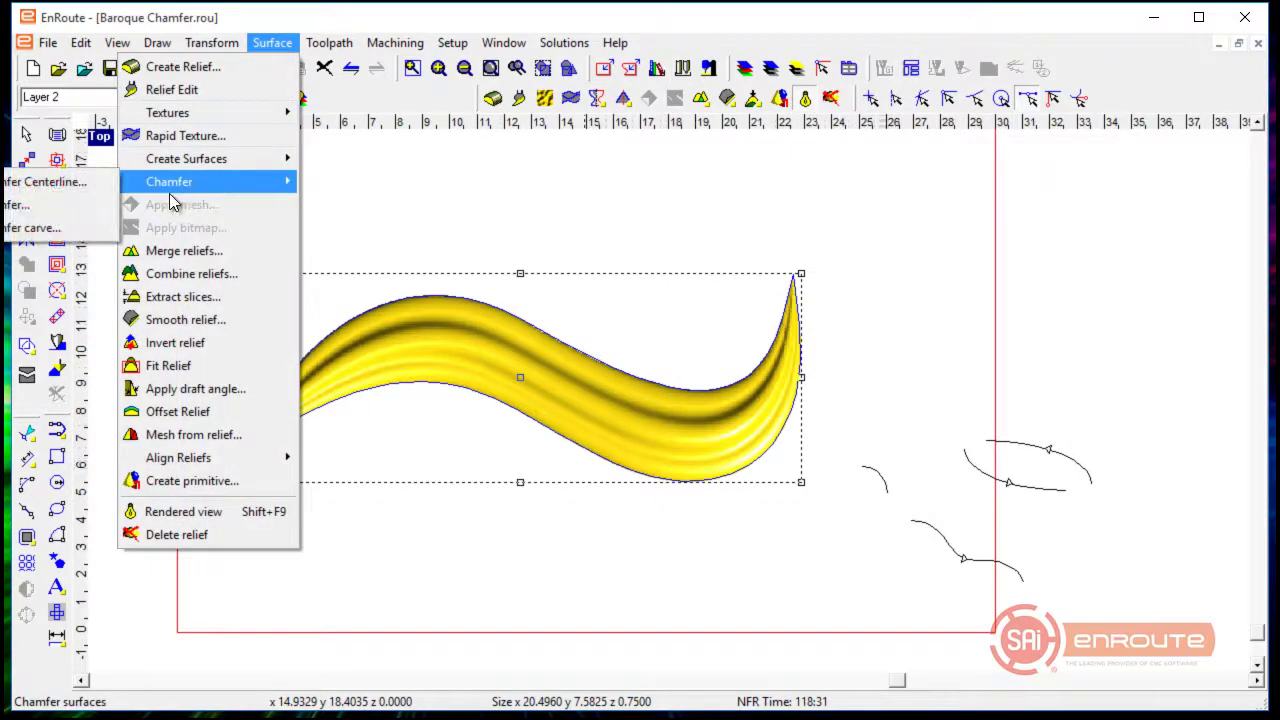
{"action": "left_click", "coordinate": [63, 206]}
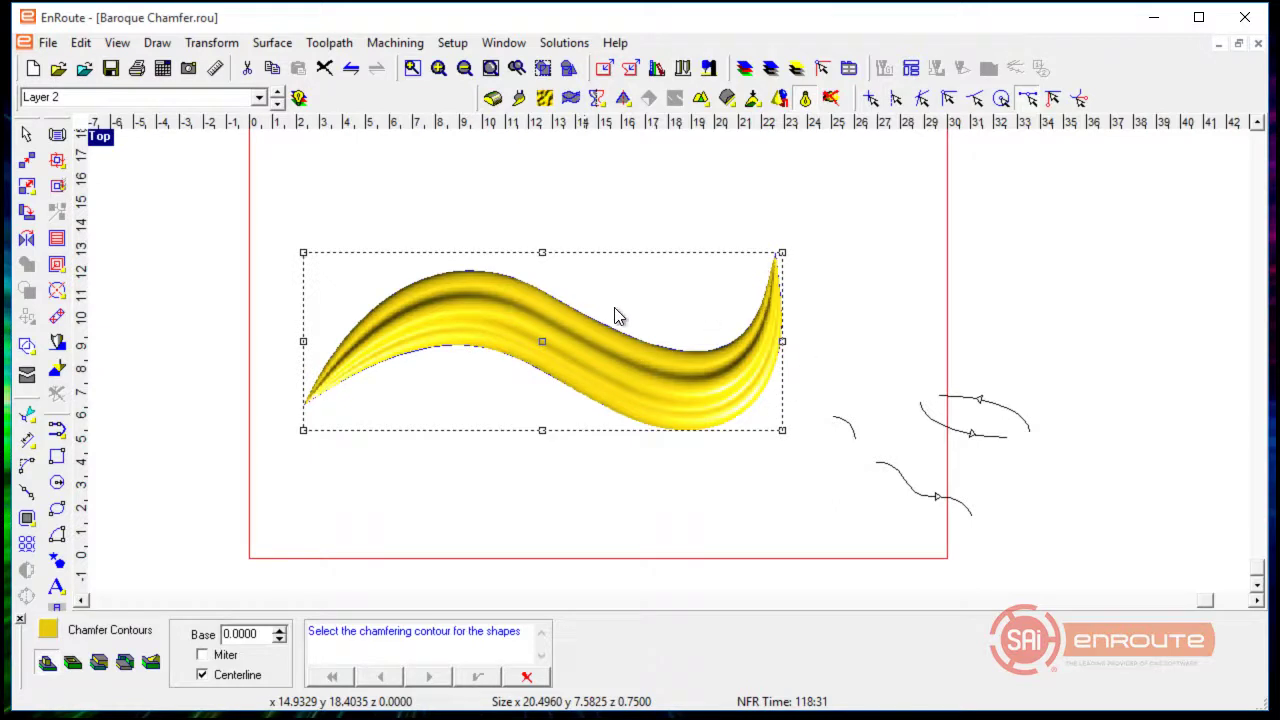
{"action": "left_click", "coordinate": [151, 662]}
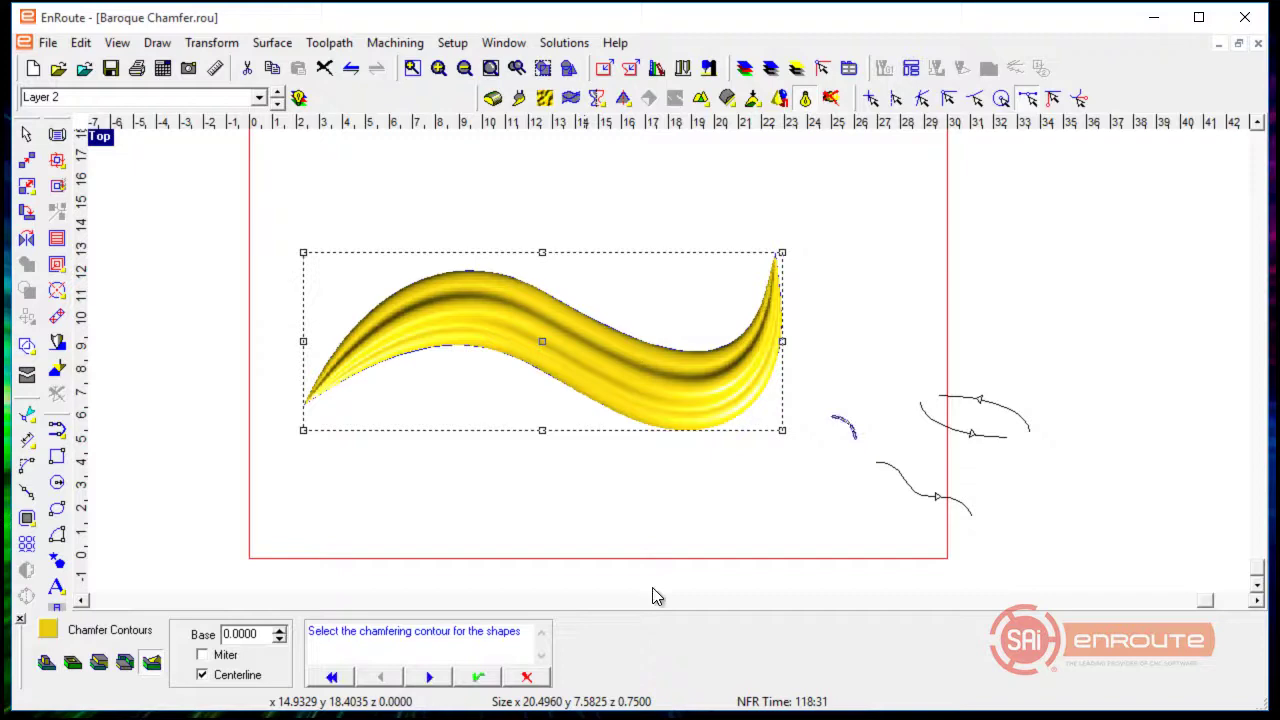
{"action": "left_click", "coordinate": [480, 679]}
{"action": "scroll", "coordinate": [520, 510], "scroll_direction": "up", "scroll_amount": 4}
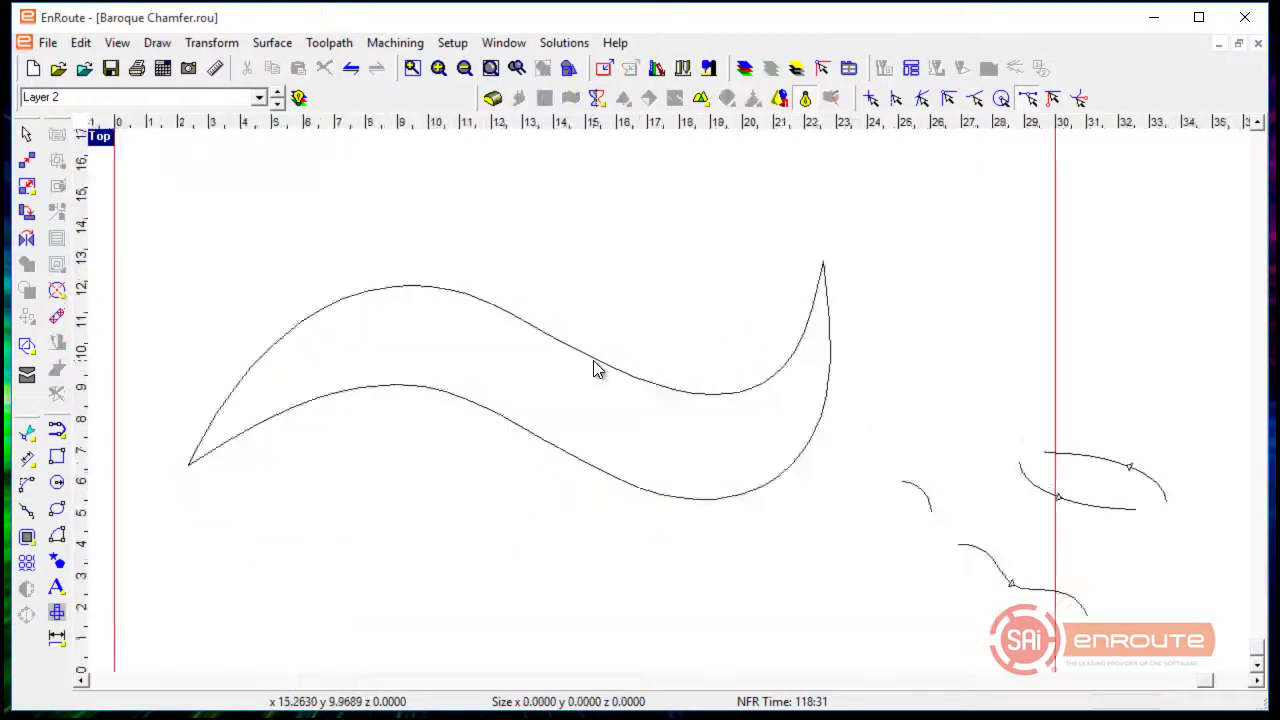
{"action": "scroll", "coordinate": [770, 392], "scroll_direction": "down", "scroll_amount": 1}
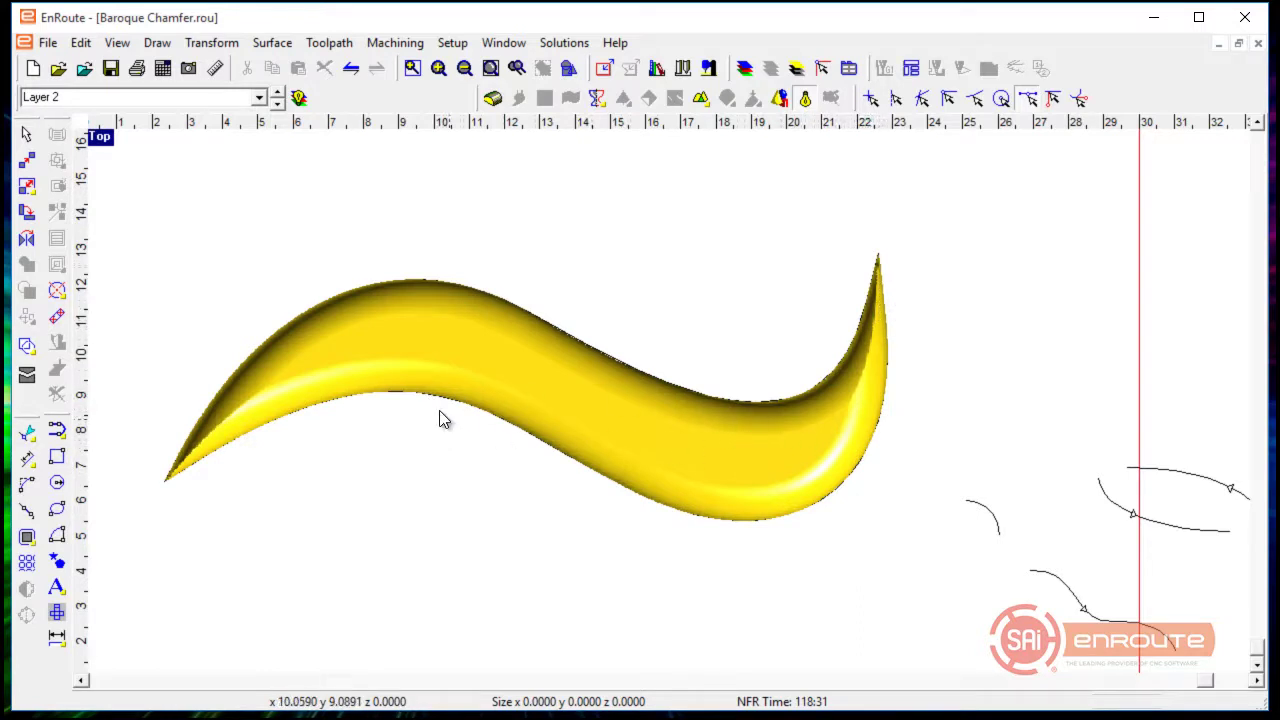
{"action": "scroll", "coordinate": [786, 520], "scroll_direction": "down", "scroll_amount": 1}
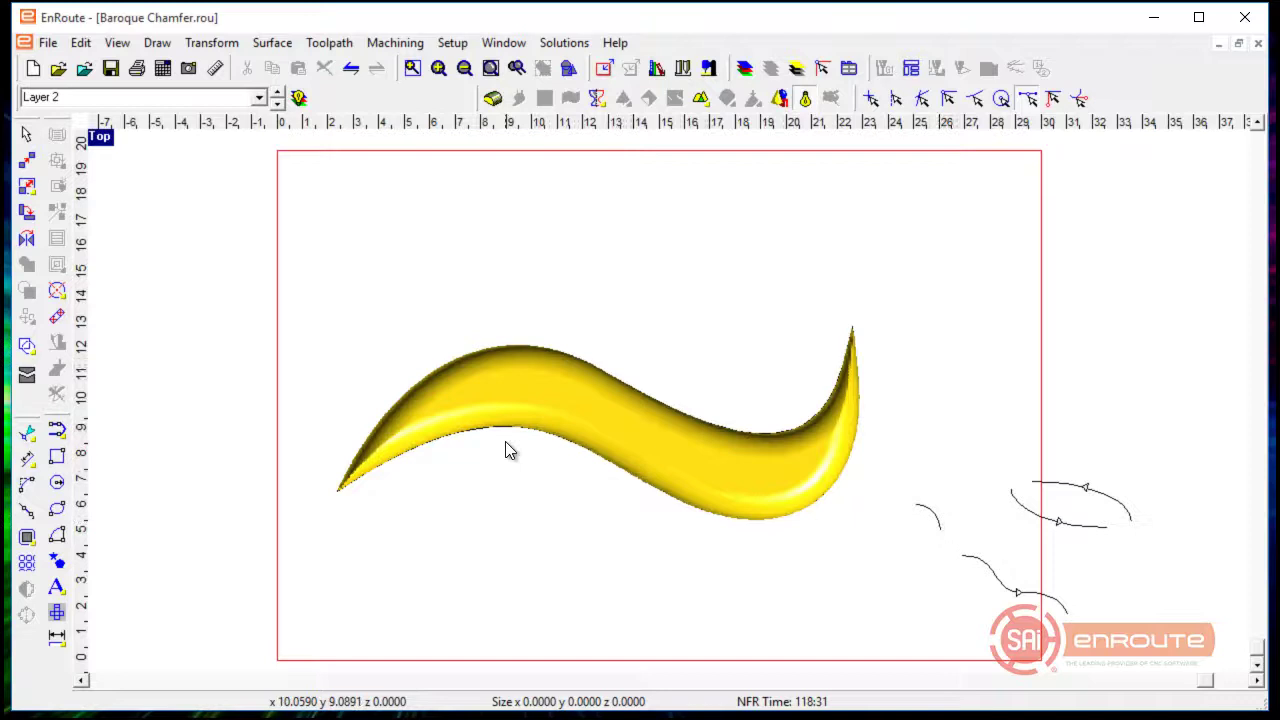
Enlarge the small arc curve to about 2.35 units across.
{"action": "scroll", "coordinate": [986, 517], "scroll_direction": "up", "scroll_amount": 3}
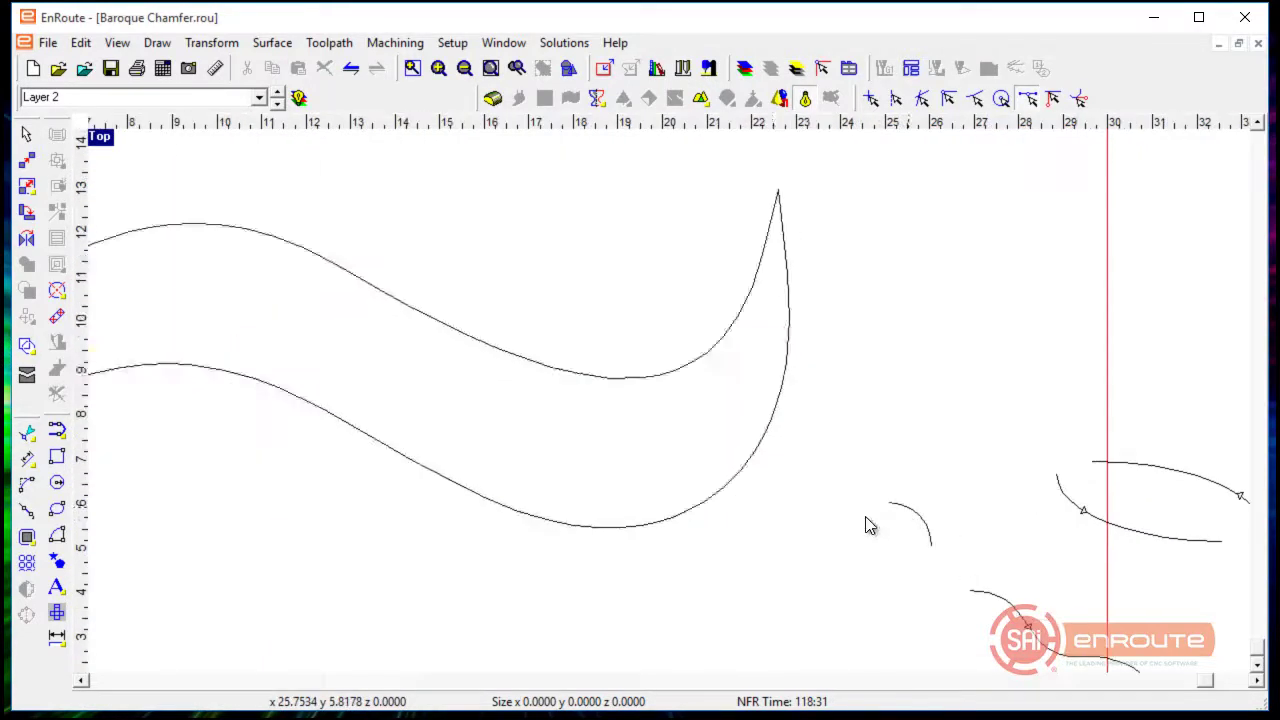
{"action": "left_click", "coordinate": [897, 511]}
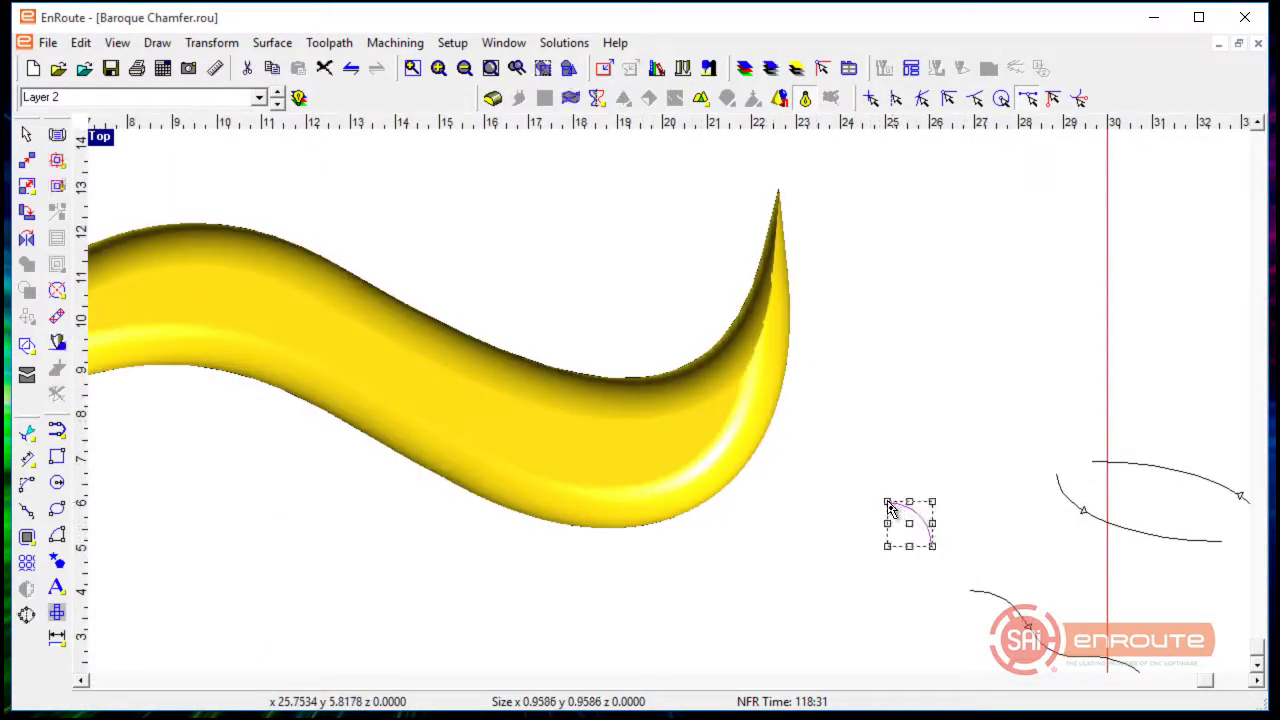
{"action": "left_click_drag", "start_coordinate": [891, 508], "coordinate": [825, 439]}
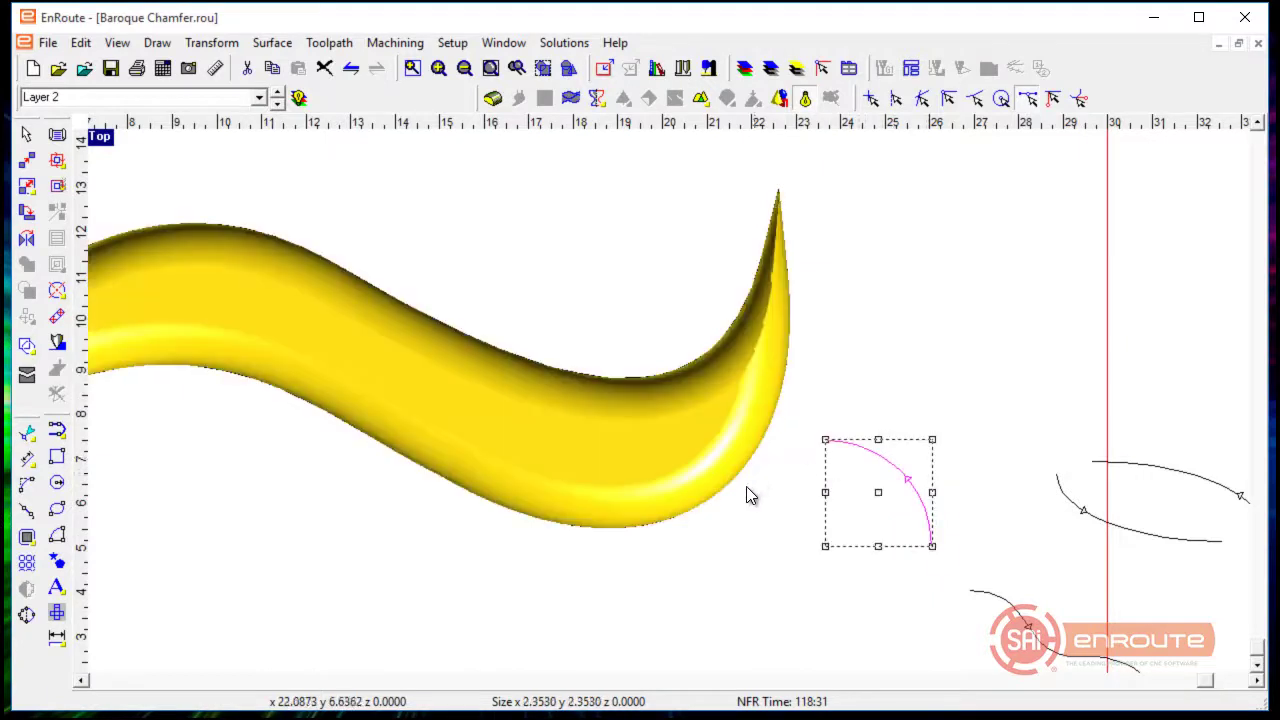
Re-chamfer the yellow wave relief using the enlarged arc as the contour.
{"action": "left_click", "coordinate": [735, 482]}
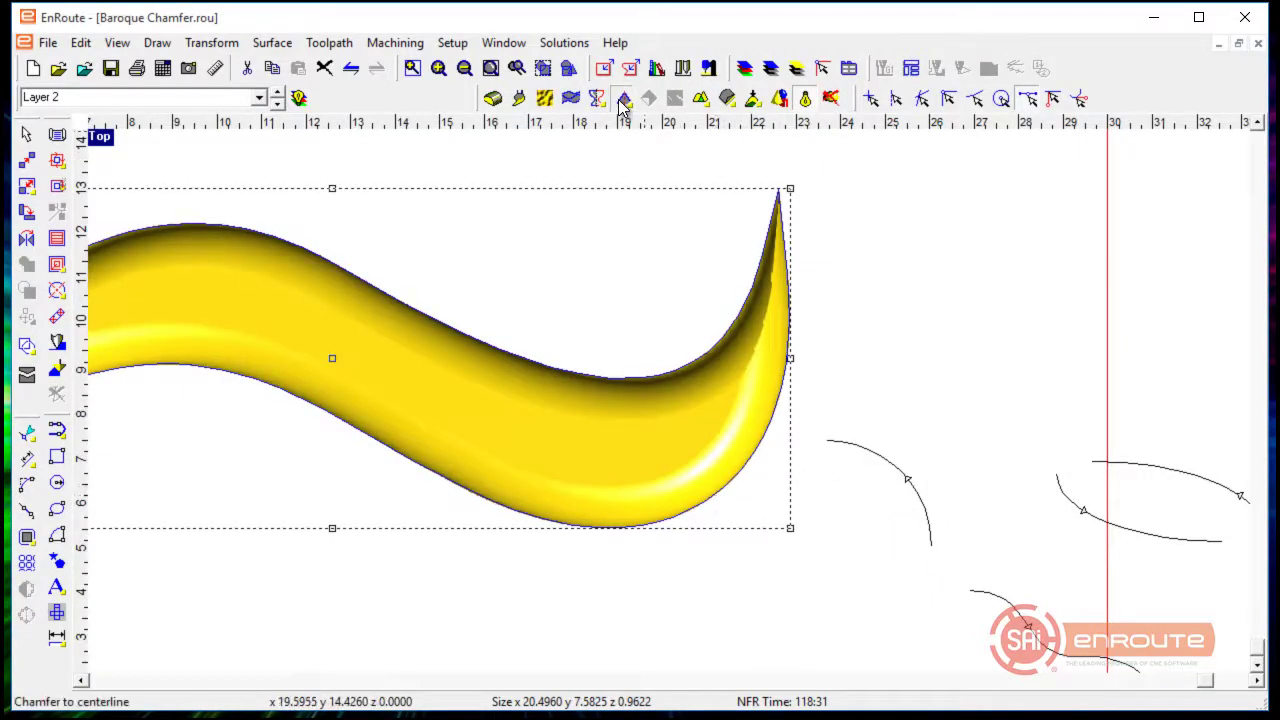
{"action": "left_click", "coordinate": [623, 98]}
{"action": "left_click", "coordinate": [655, 132]}
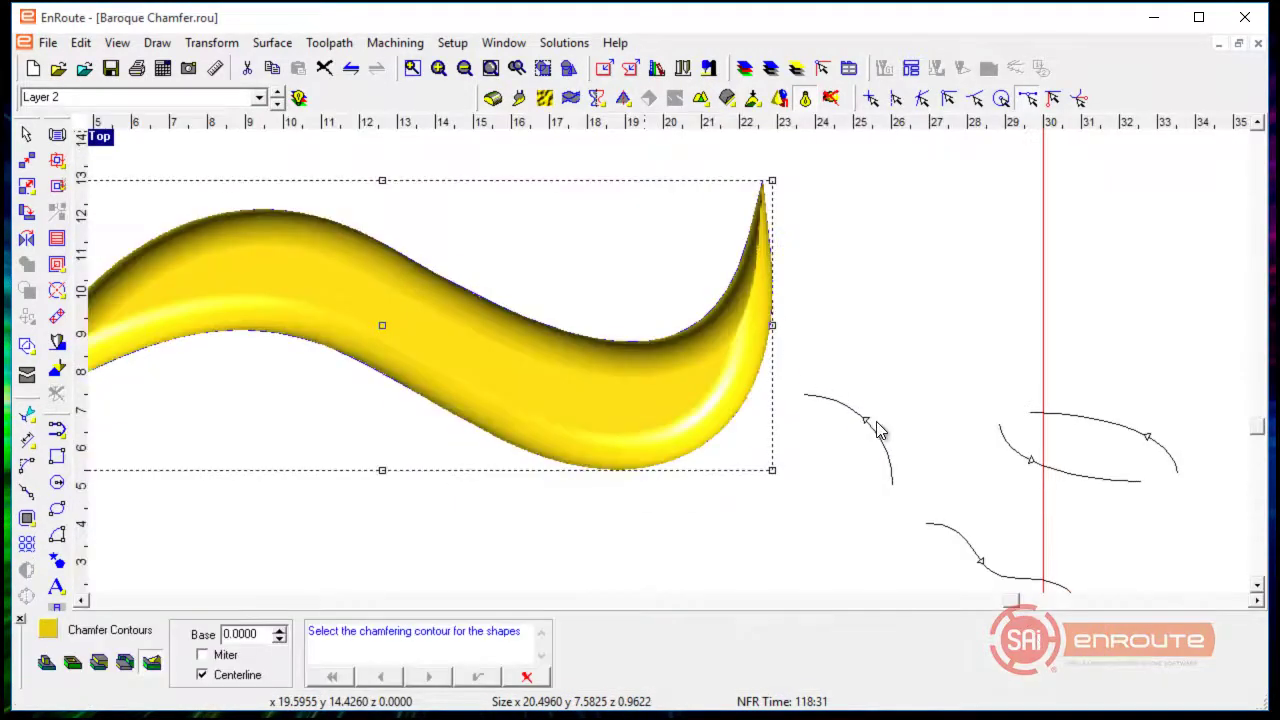
{"action": "left_click", "coordinate": [873, 437]}
{"action": "left_click", "coordinate": [494, 681]}
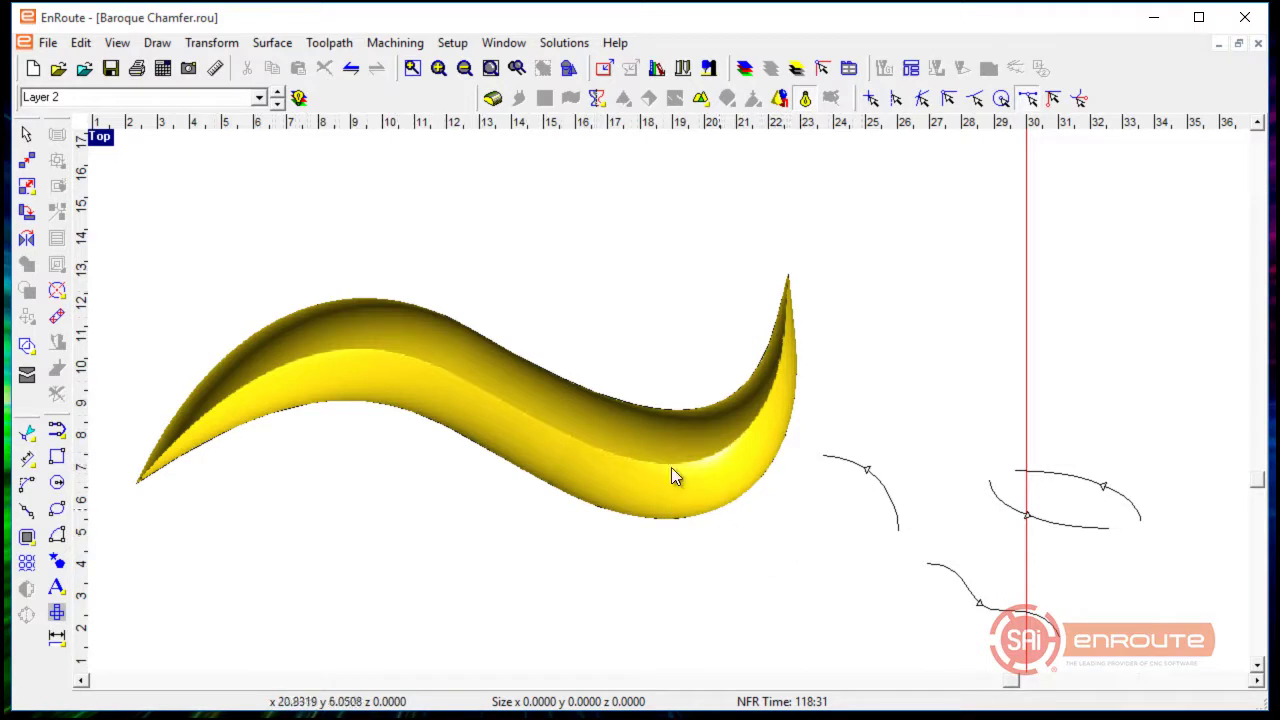
{"action": "scroll", "coordinate": [672, 469], "scroll_direction": "up", "scroll_amount": 1}
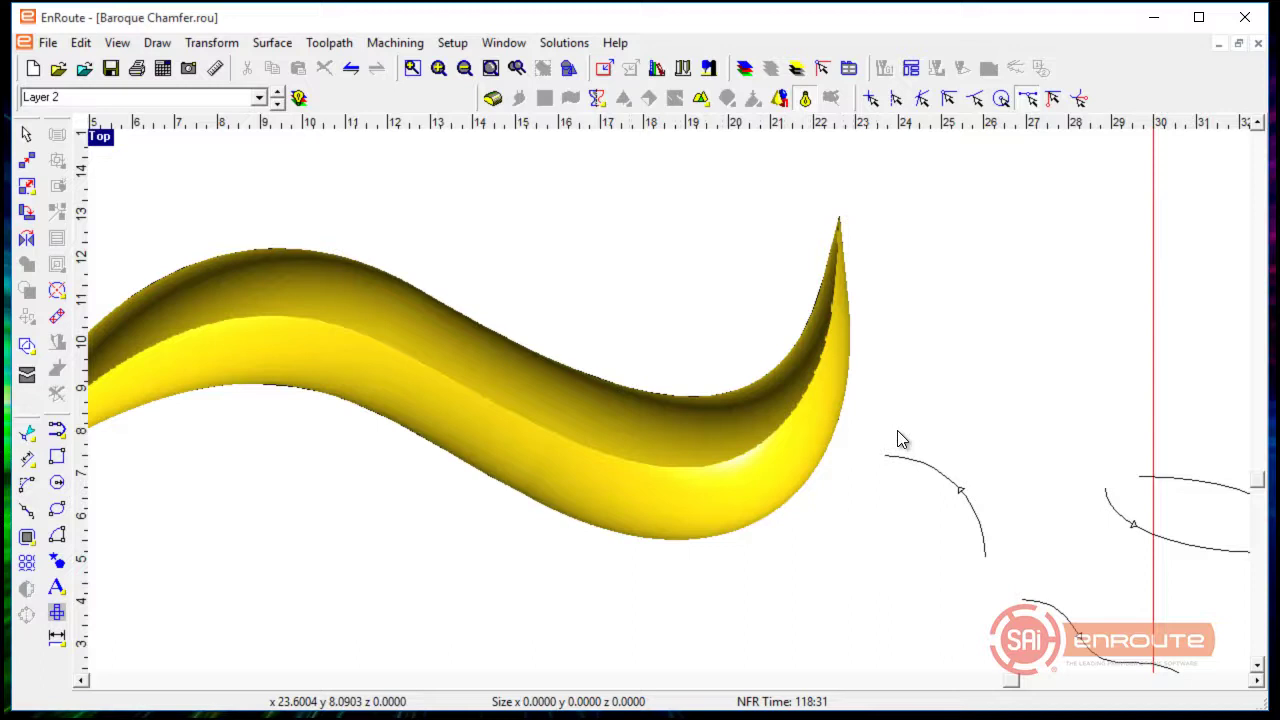
{"action": "scroll", "coordinate": [897, 440], "scroll_direction": "down", "scroll_amount": 1}
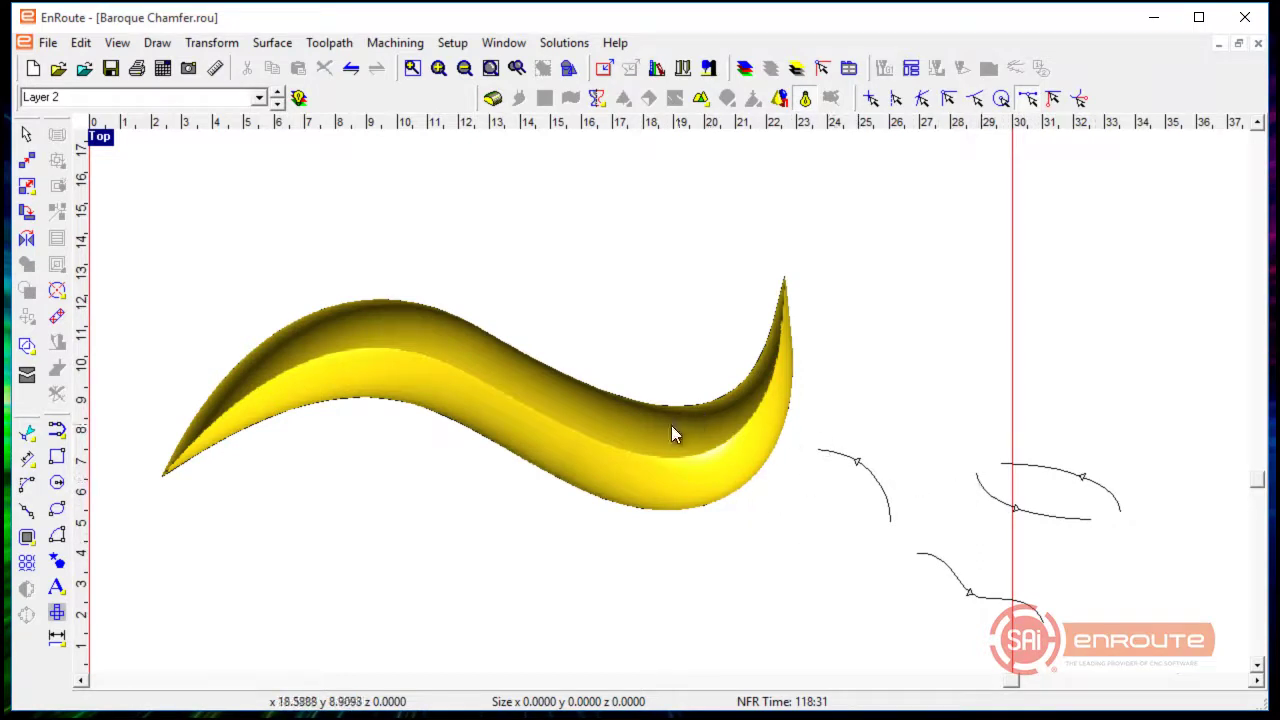
{"action": "left_click", "coordinate": [582, 388]}
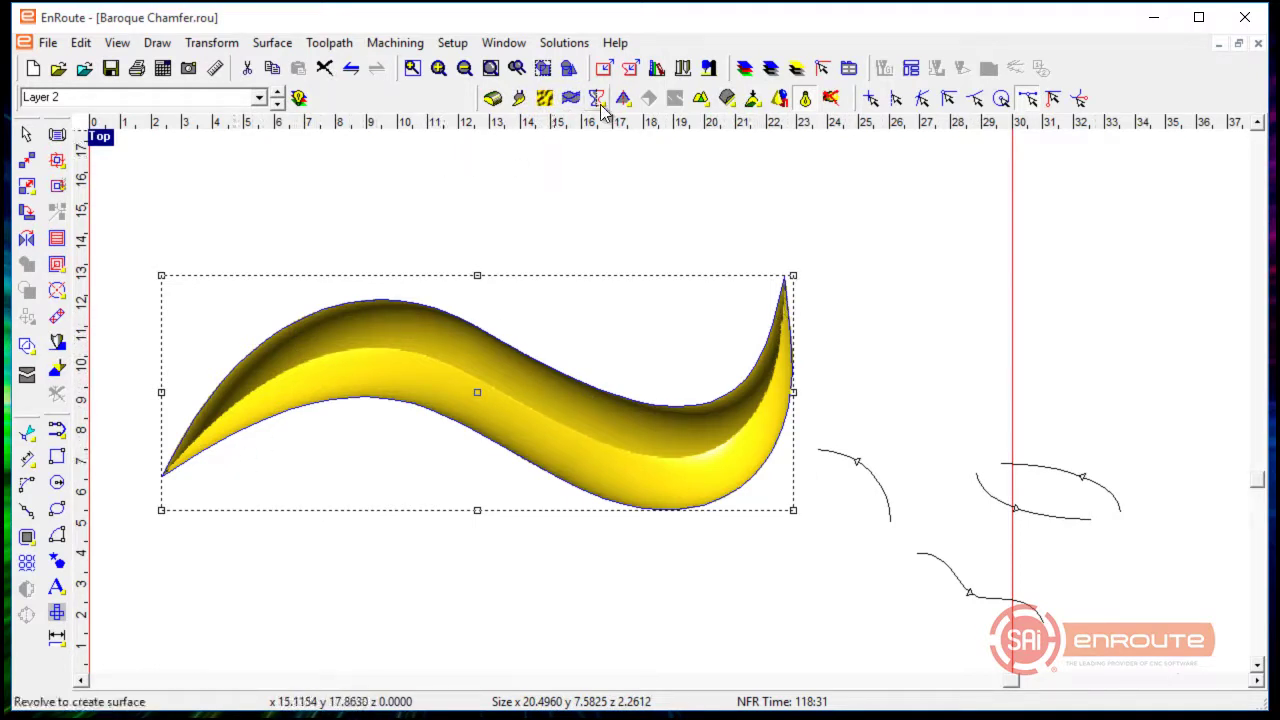
Run Chamfer Carve at 0.75 height, upper oval arc as outside contour, lower arc as inside.
{"action": "left_click", "coordinate": [260, 43]}
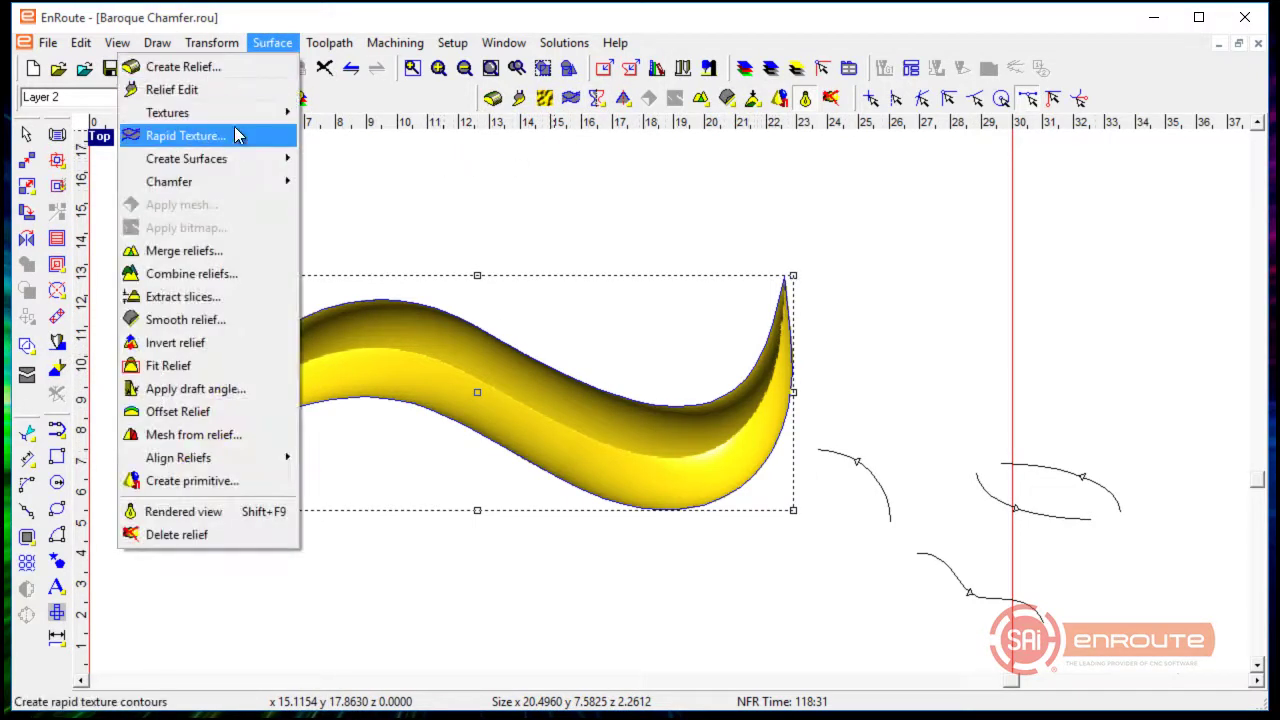
{"action": "mouse_move", "coordinate": [233, 183]}
{"action": "left_click", "coordinate": [60, 227]}
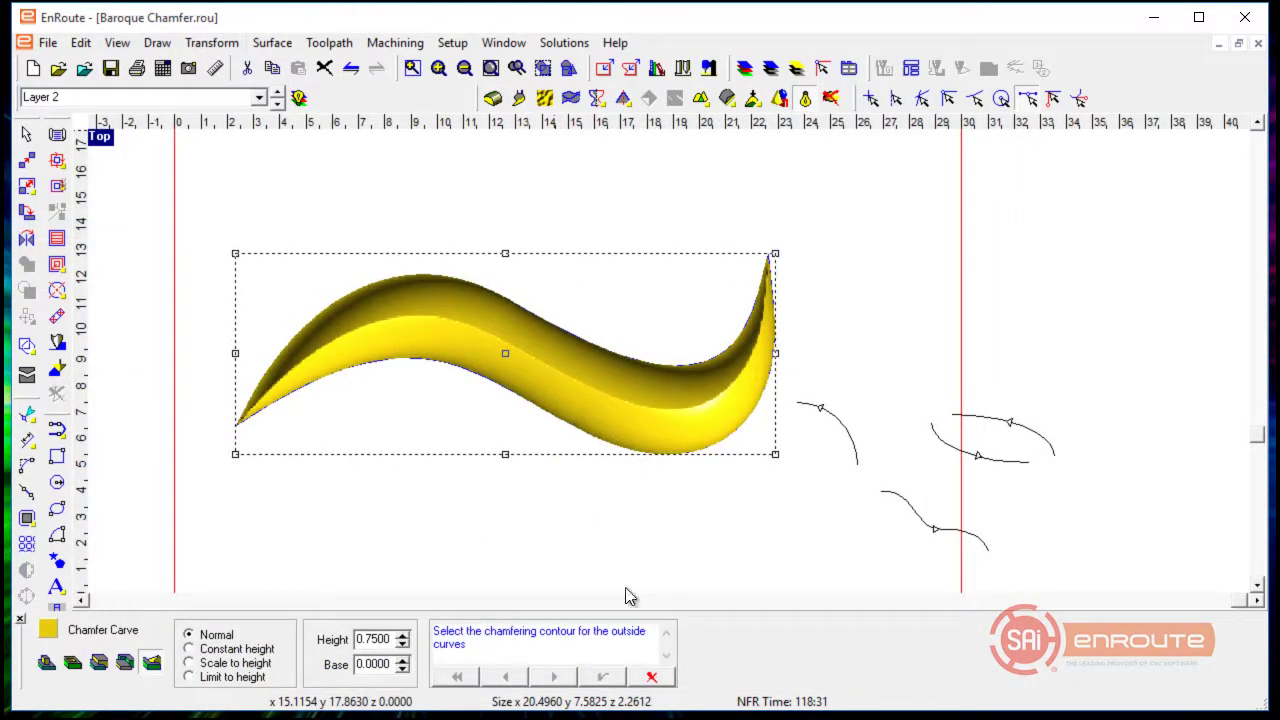
{"action": "left_click", "coordinate": [982, 434]}
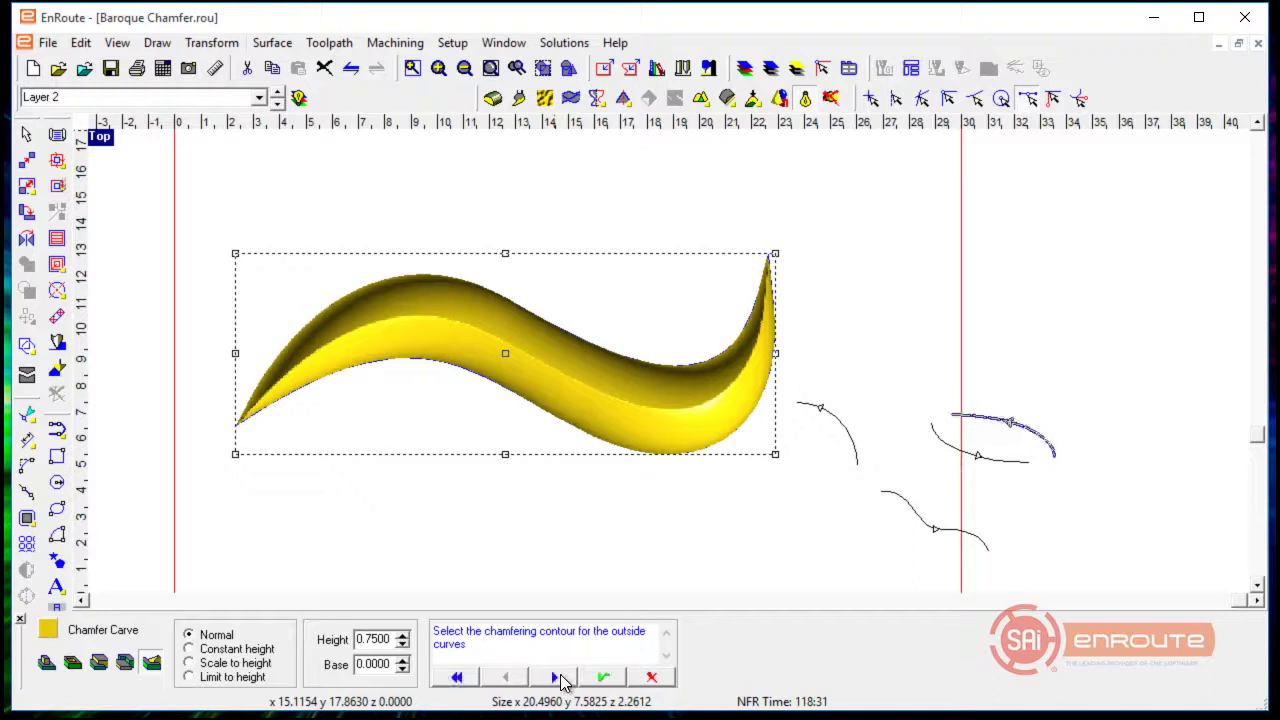
{"action": "left_click", "coordinate": [557, 686]}
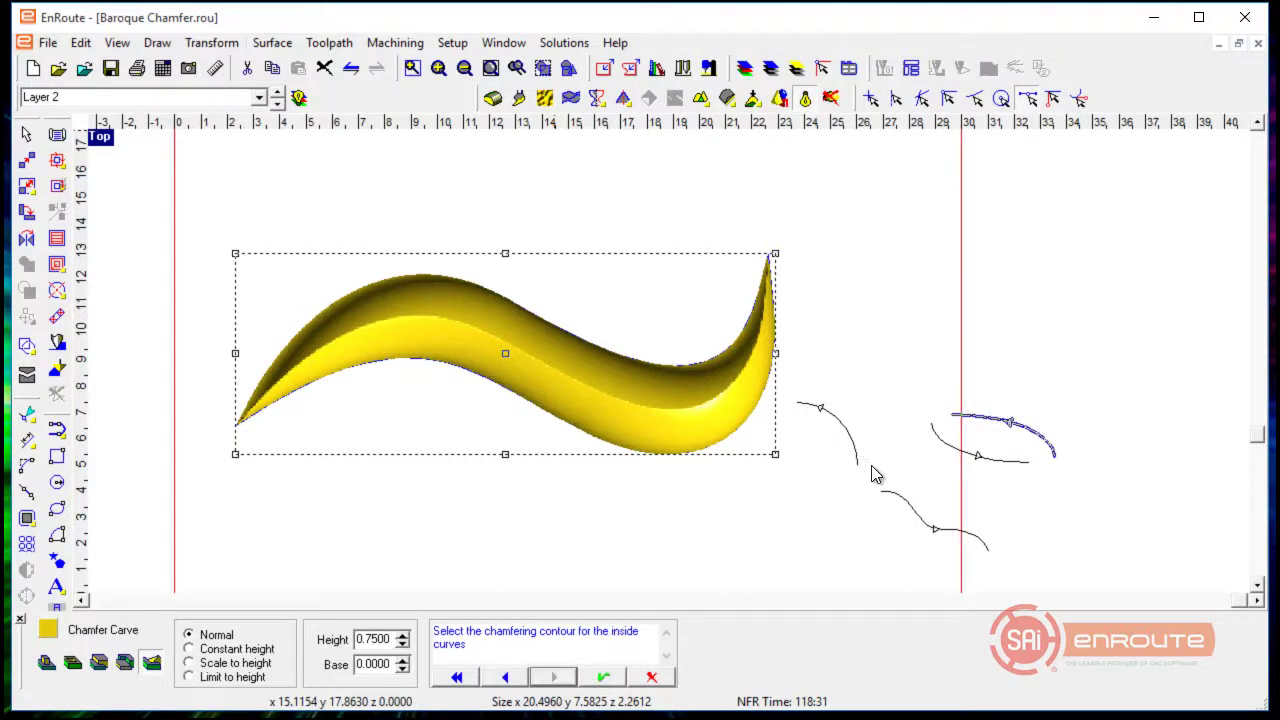
{"action": "left_click", "coordinate": [950, 447]}
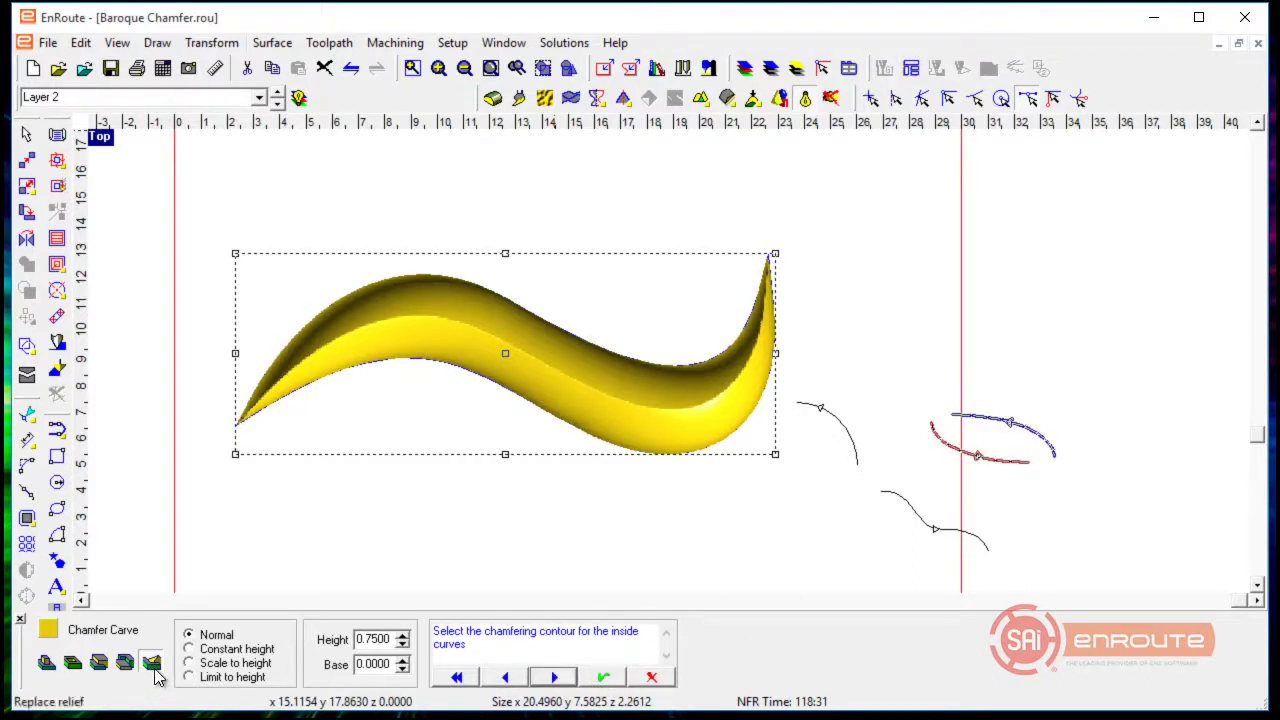
{"action": "left_click", "coordinate": [602, 678]}
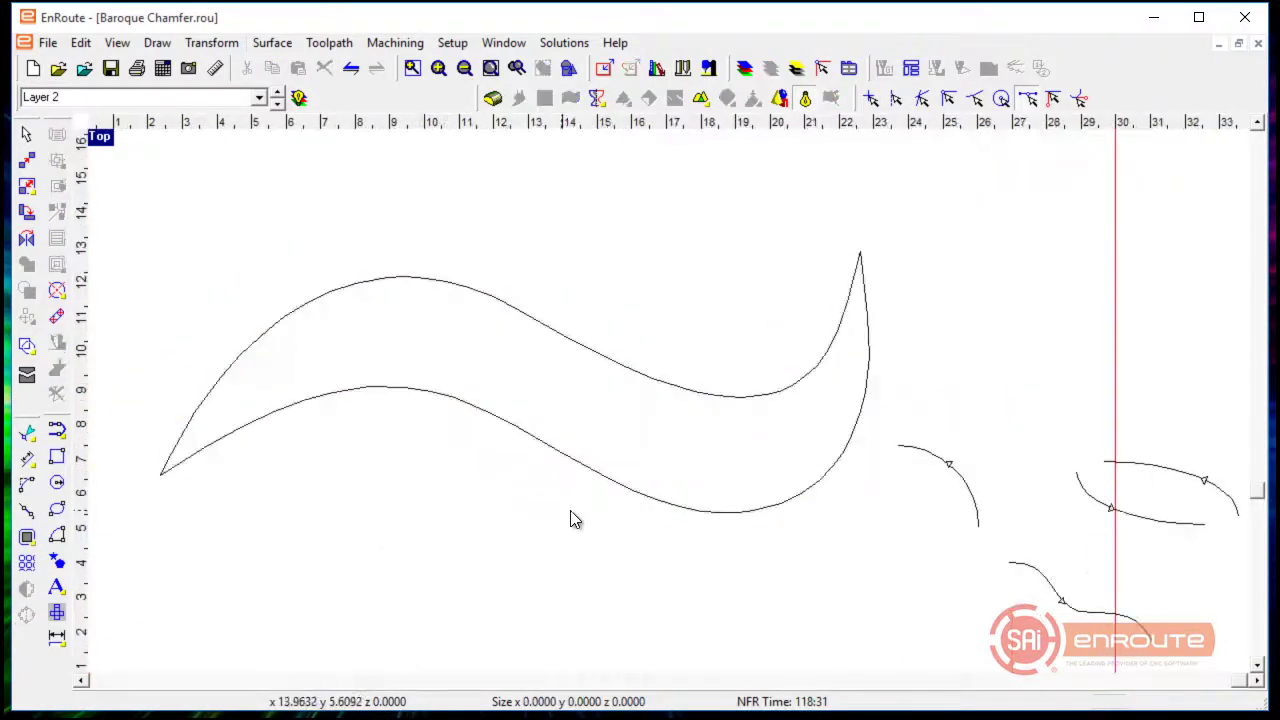
Inspect the carved swoosh relief shaded in perspective, then return to the top view.
{"action": "key", "text": "p"}
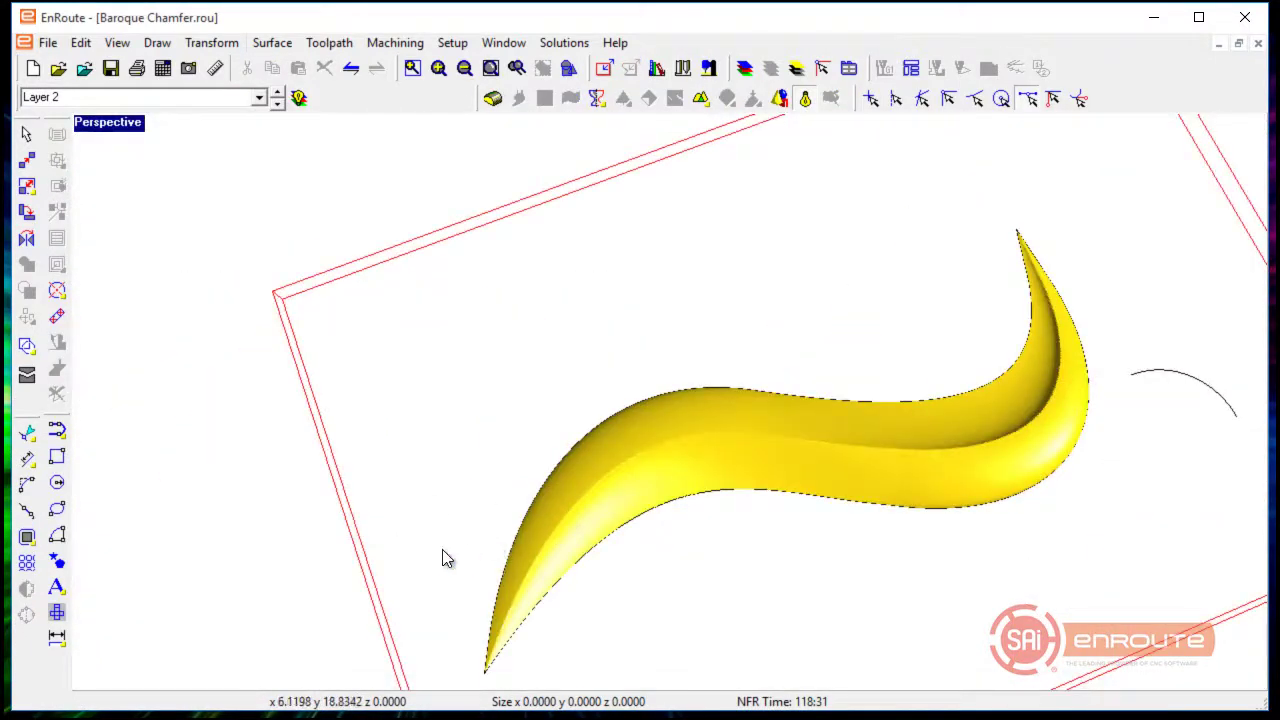
{"action": "left_click_drag", "start_coordinate": [505, 543], "coordinate": [1015, 234]}
{"action": "left_click", "coordinate": [1013, 234]}
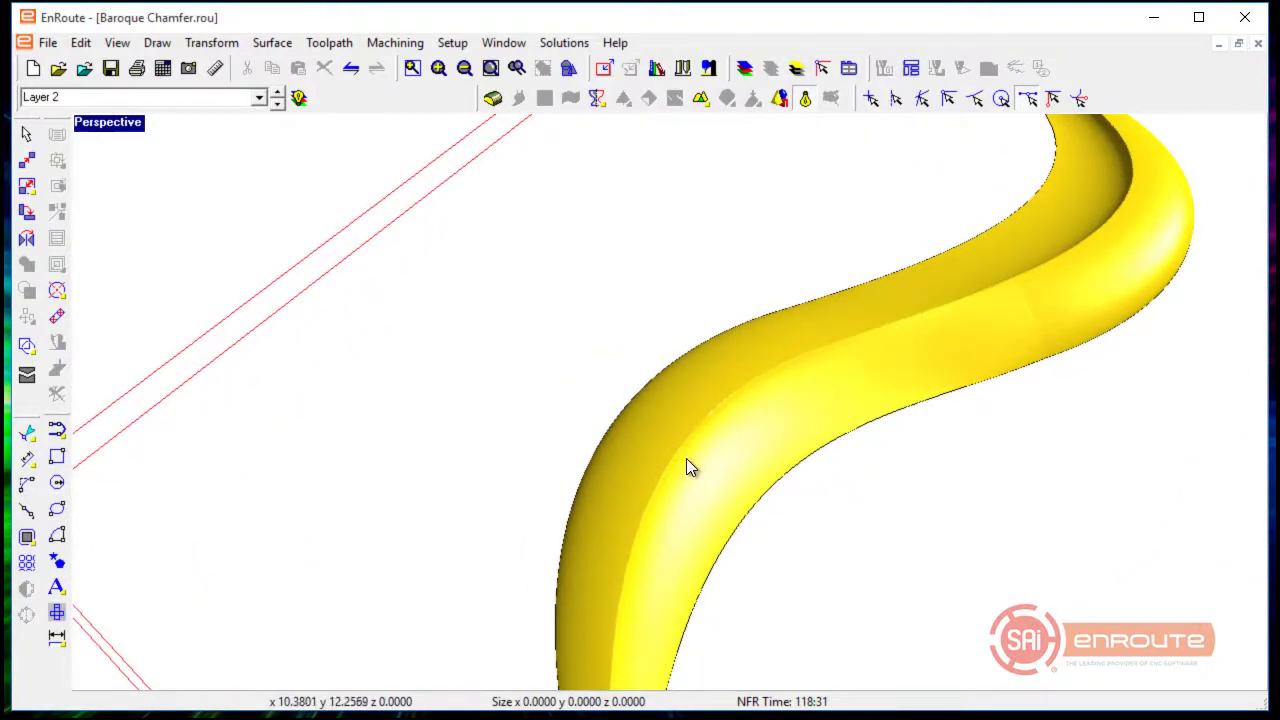
{"action": "left_click_drag", "start_coordinate": [687, 466], "coordinate": [471, 512]}
{"action": "key", "text": "Escape"}
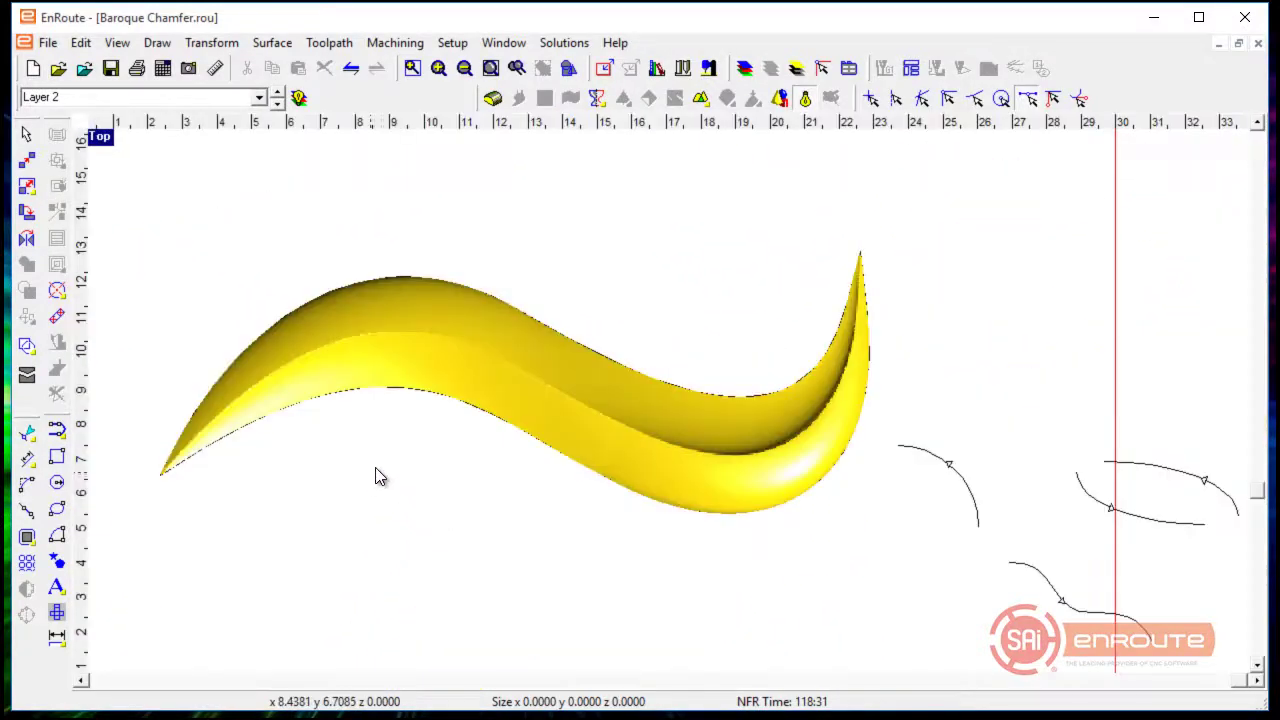
{"action": "scroll", "coordinate": [378, 477], "scroll_direction": "down", "scroll_amount": 3}
{"action": "scroll", "coordinate": [377, 450], "scroll_direction": "up", "scroll_amount": 2}
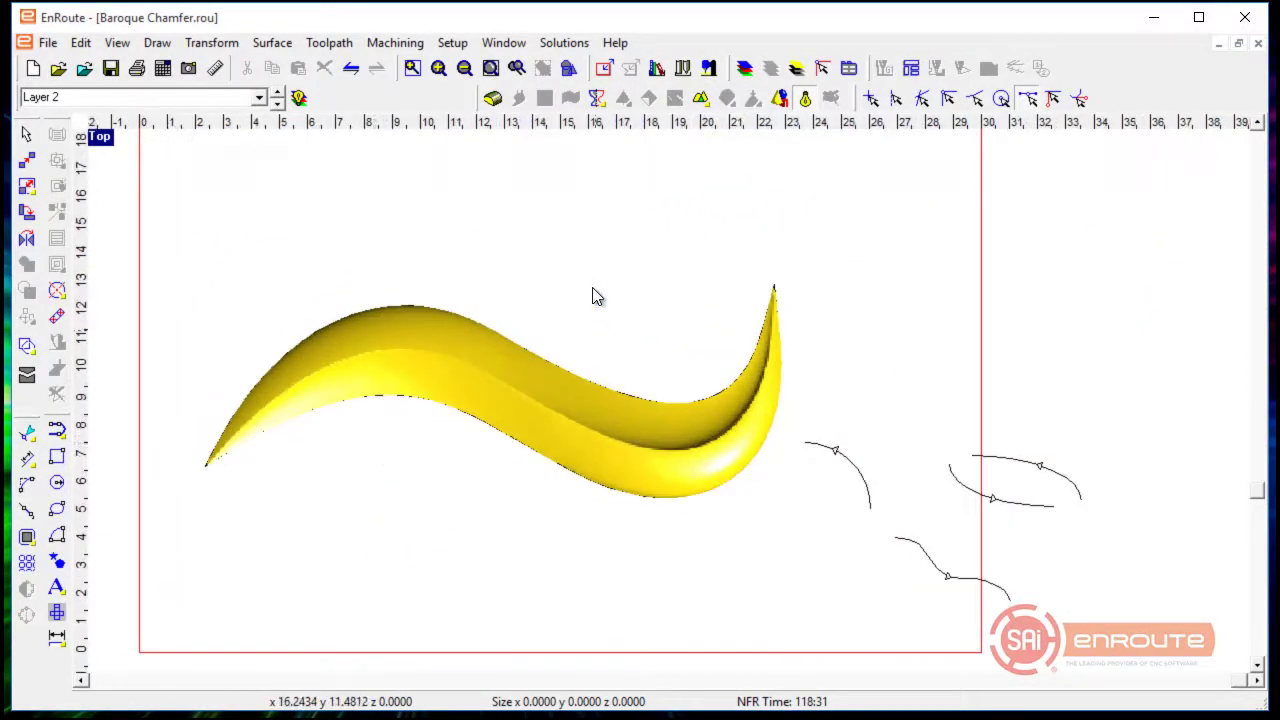
{"action": "left_click", "coordinate": [278, 106]}
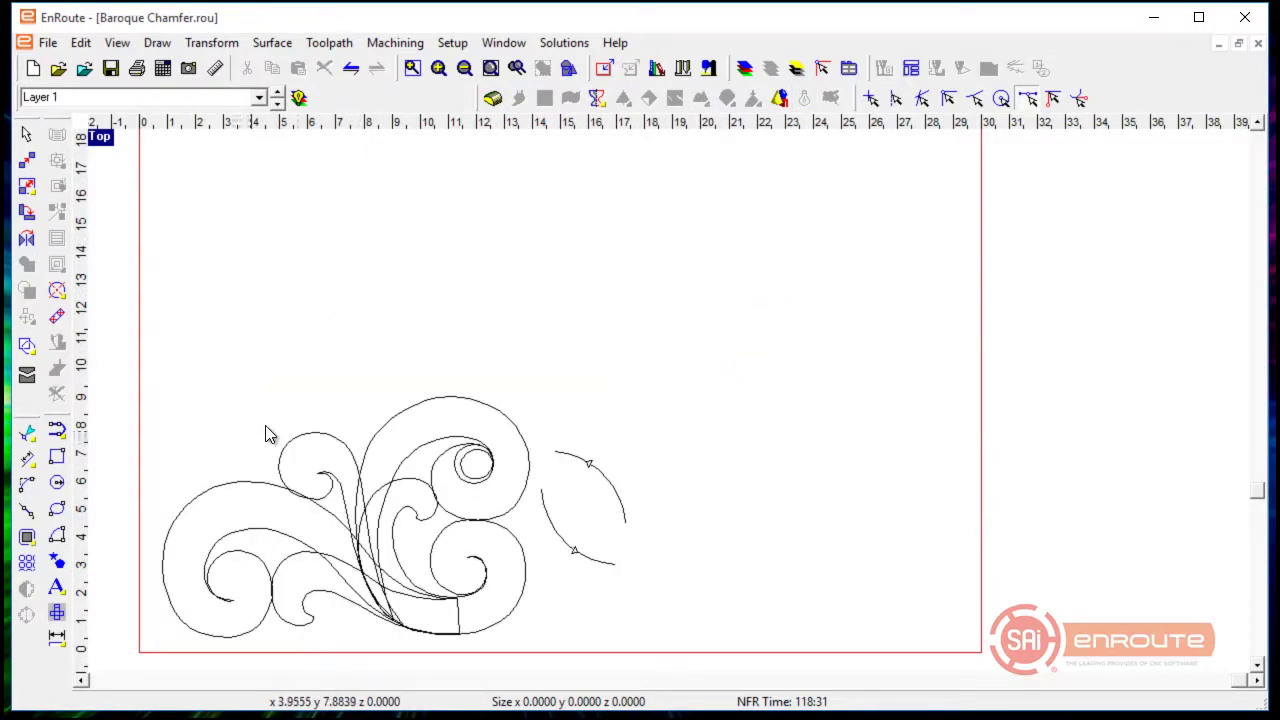
{"action": "scroll", "coordinate": [269, 434], "scroll_direction": "up", "scroll_amount": 3}
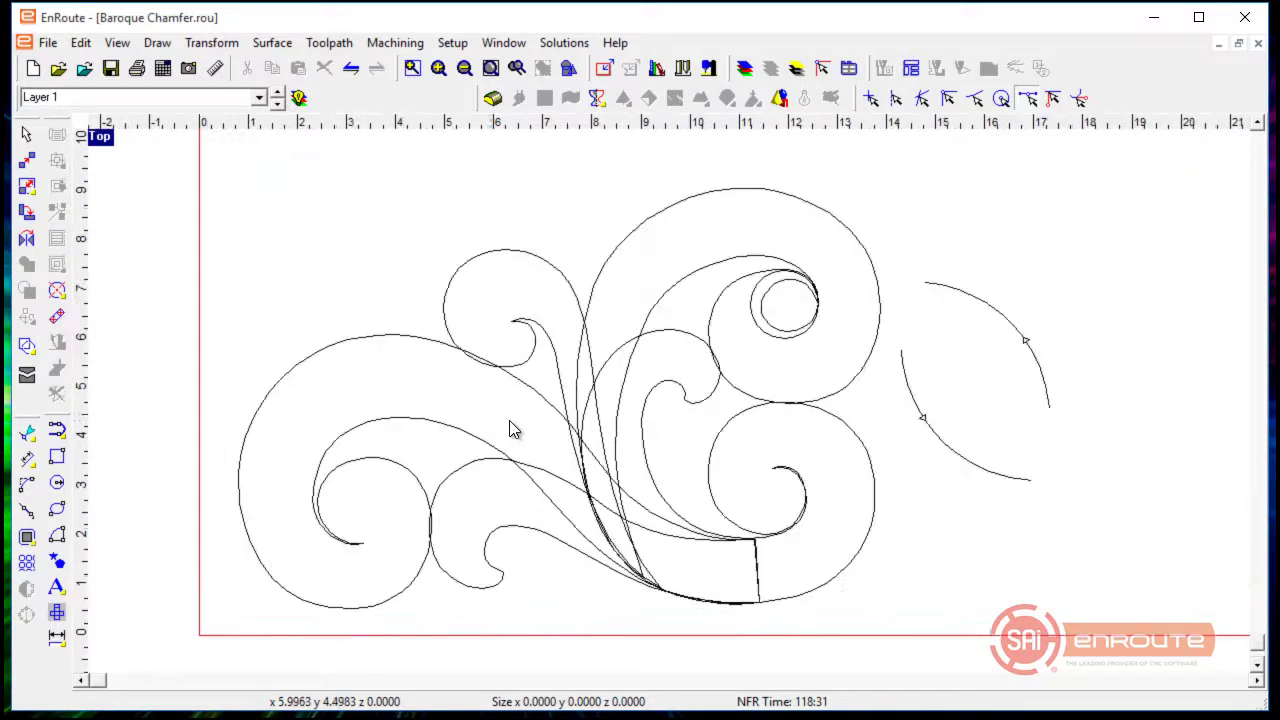
{"action": "left_click", "coordinate": [626, 249]}
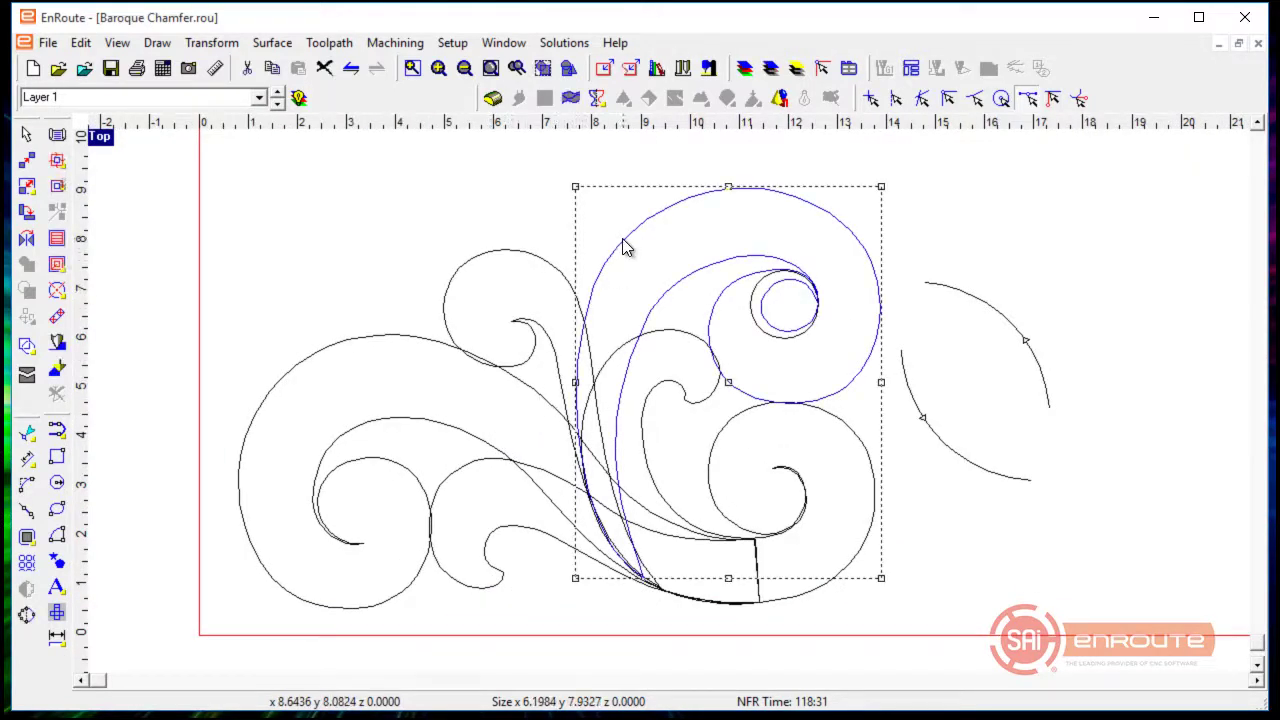
{"action": "left_click", "coordinate": [527, 263]}
{"action": "left_click", "coordinate": [354, 345]}
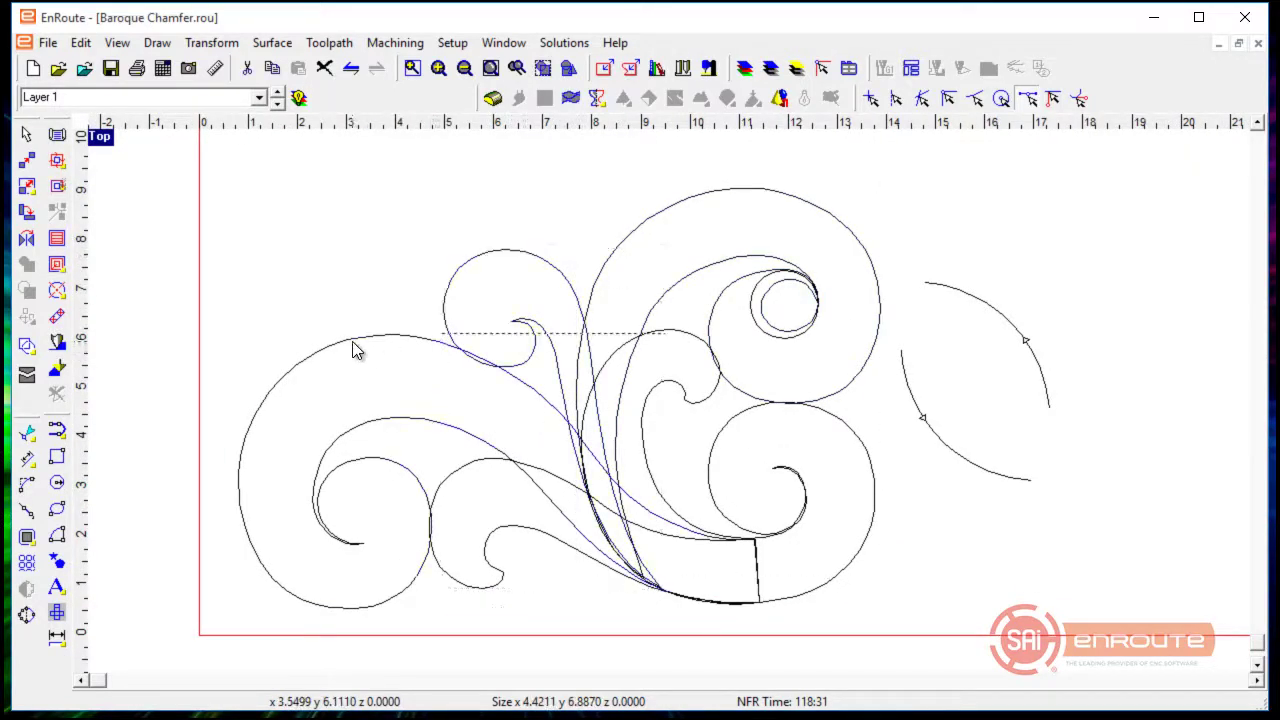
{"action": "left_click", "coordinate": [457, 481]}
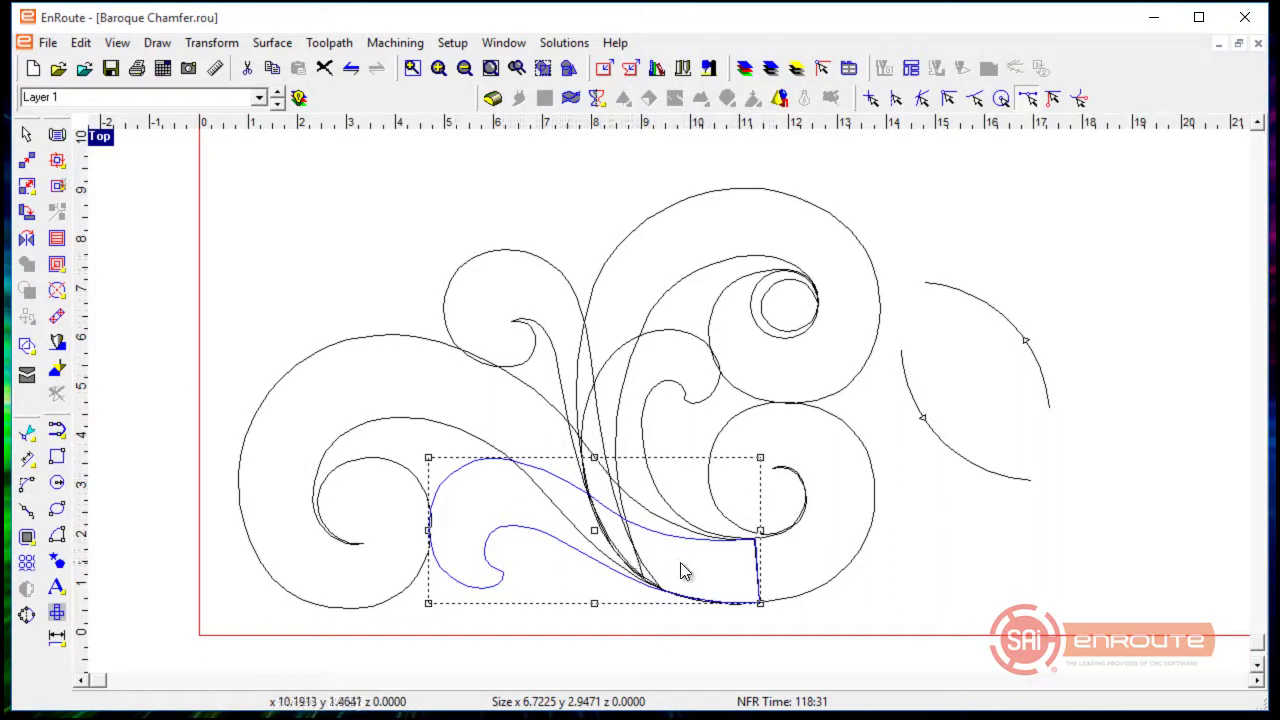
Try moving the left scroll piece aside, then undo the move.
{"action": "left_click", "coordinate": [909, 541]}
{"action": "scroll", "coordinate": [909, 541], "scroll_direction": "down", "scroll_amount": 2}
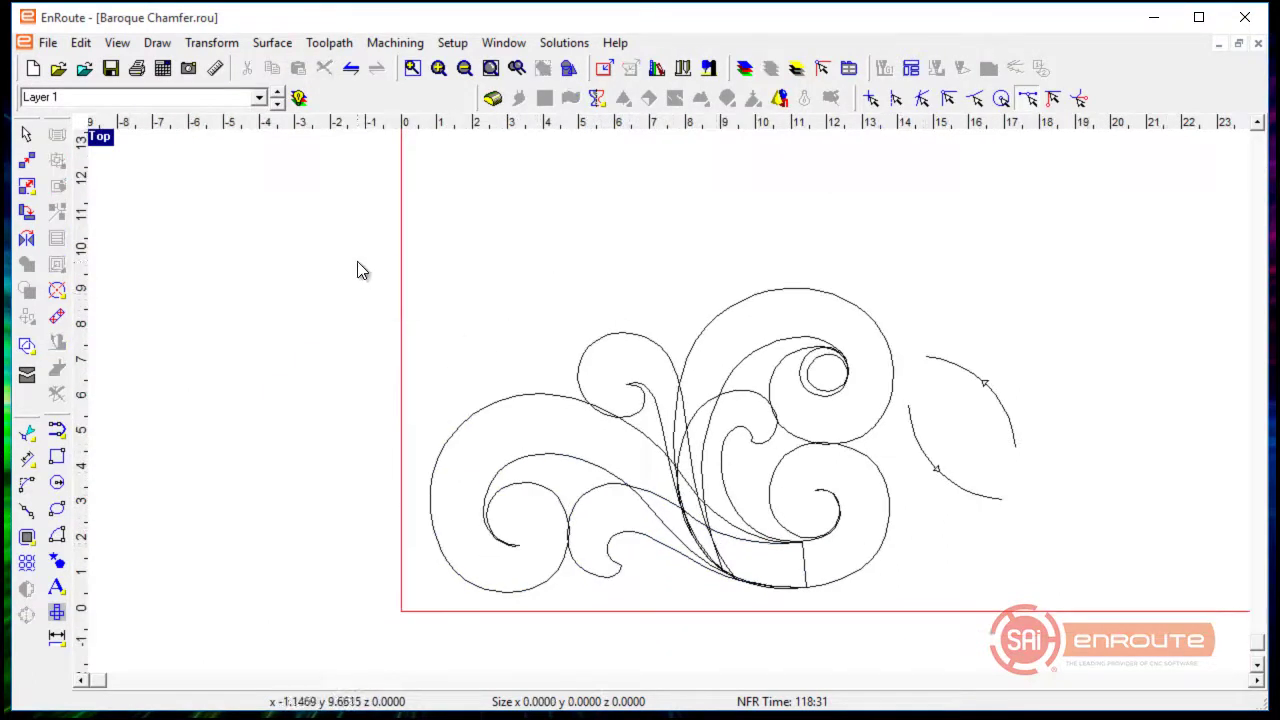
{"action": "left_click_drag", "start_coordinate": [317, 220], "coordinate": [884, 593]}
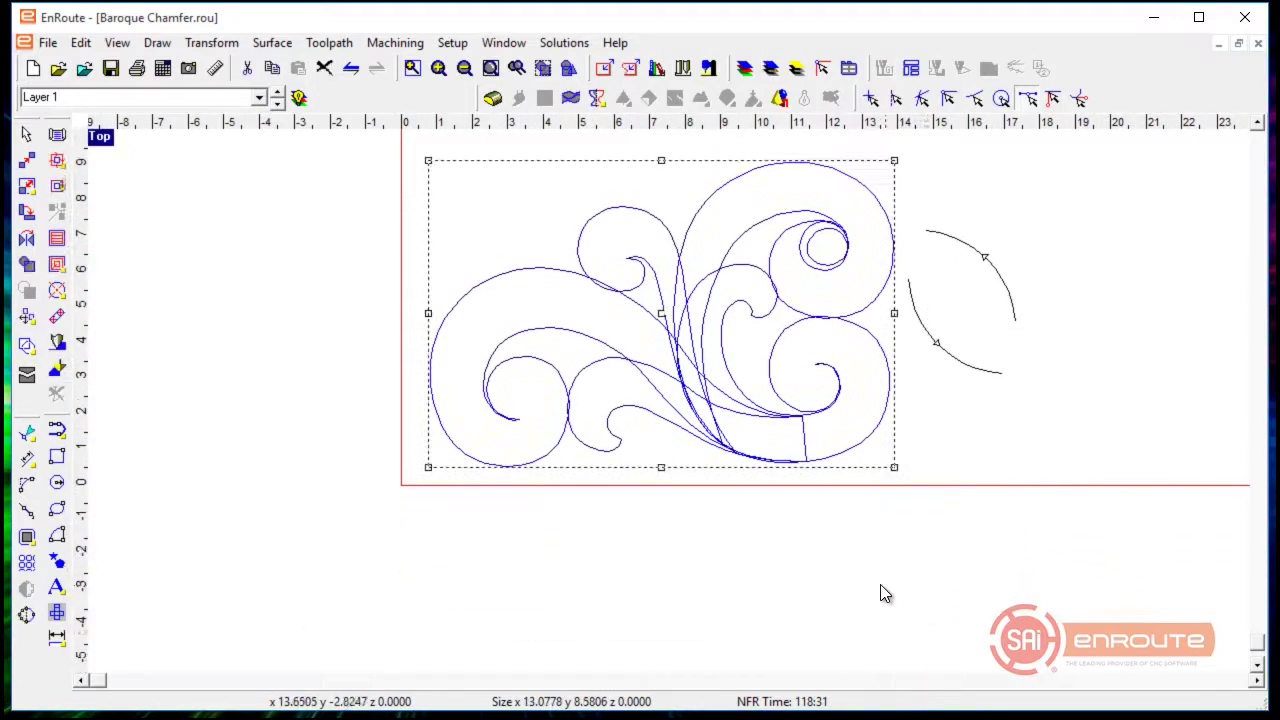
{"action": "left_click", "coordinate": [700, 540]}
{"action": "left_click", "coordinate": [517, 343]}
{"action": "left_click_drag", "start_coordinate": [517, 343], "coordinate": [260, 341]}
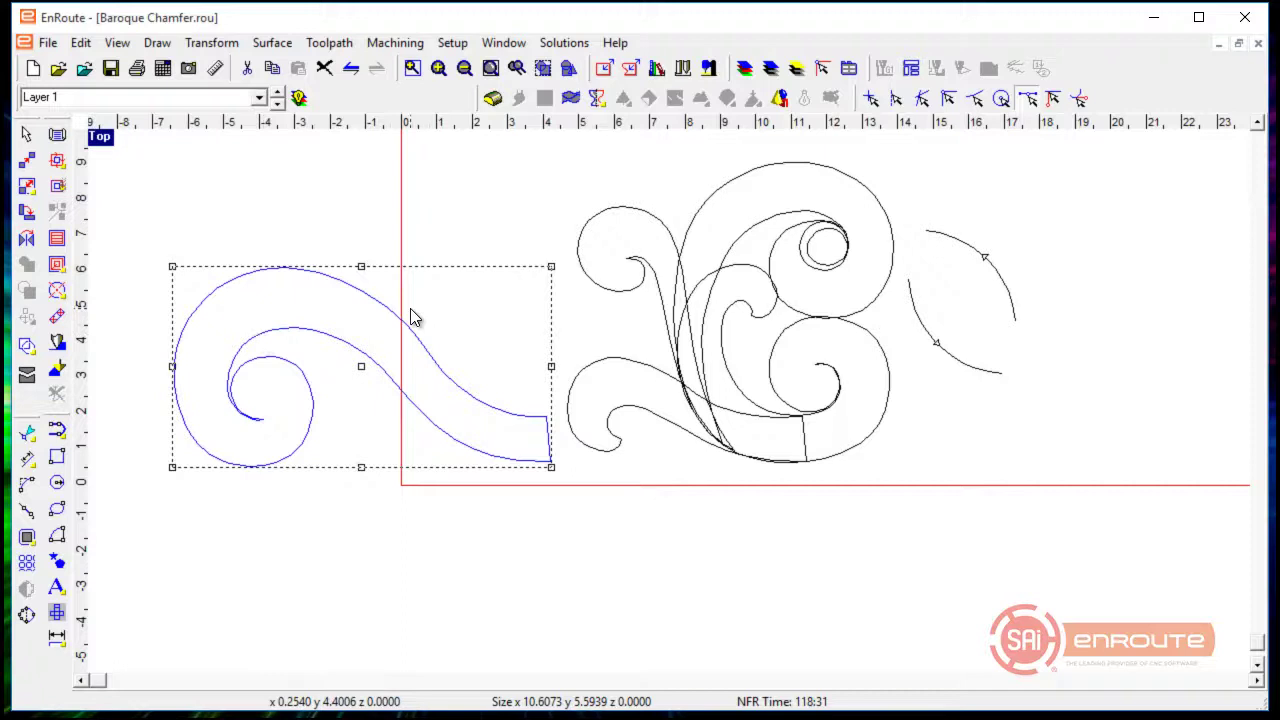
{"action": "key", "text": "ctrl+z"}
Select all scroll curves and create flat reliefs at height 0, resolution 50.
{"action": "scroll", "coordinate": [573, 366], "scroll_direction": "down", "scroll_amount": 1}
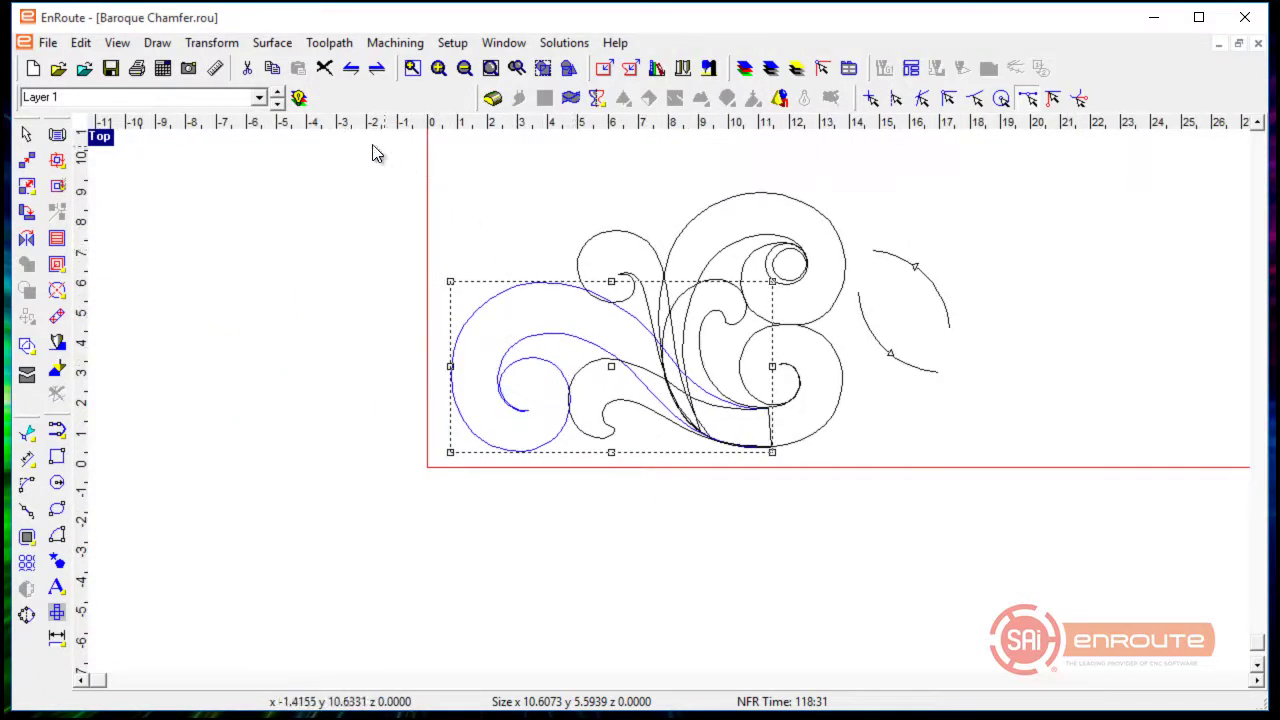
{"action": "left_click_drag", "start_coordinate": [400, 168], "coordinate": [873, 539]}
{"action": "left_click", "coordinate": [493, 98]}
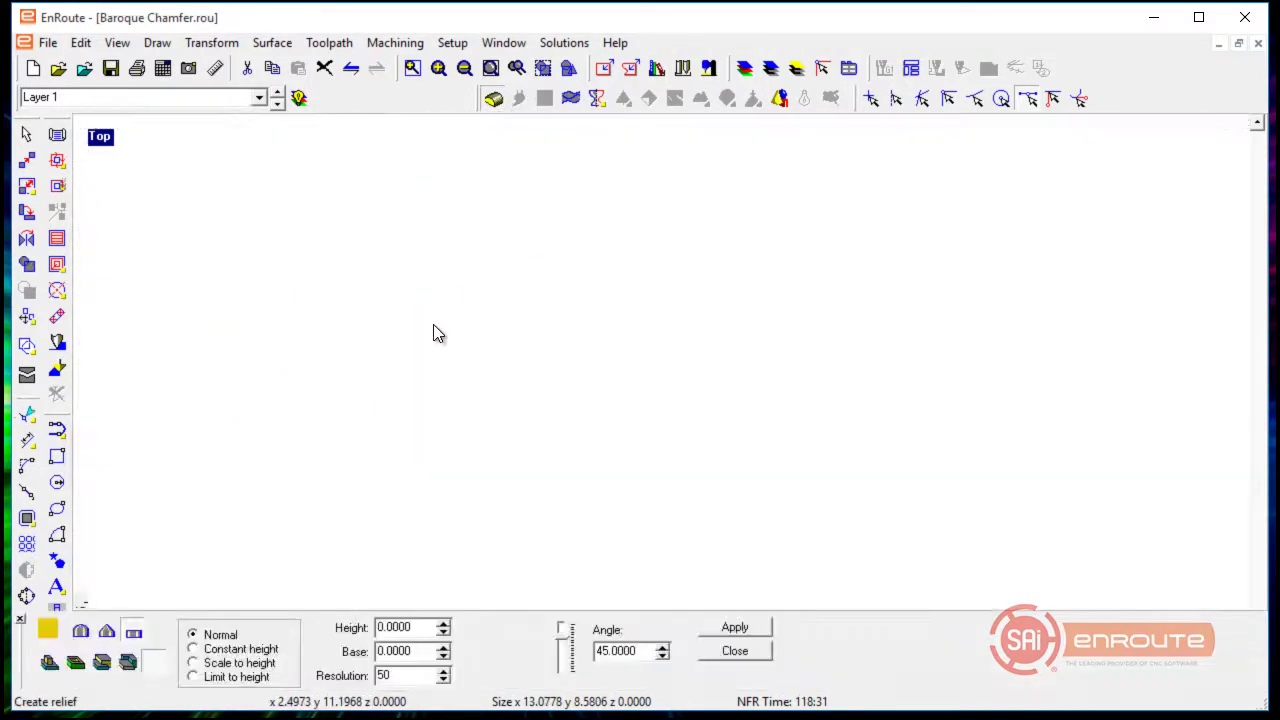
{"action": "left_click", "coordinate": [734, 630]}
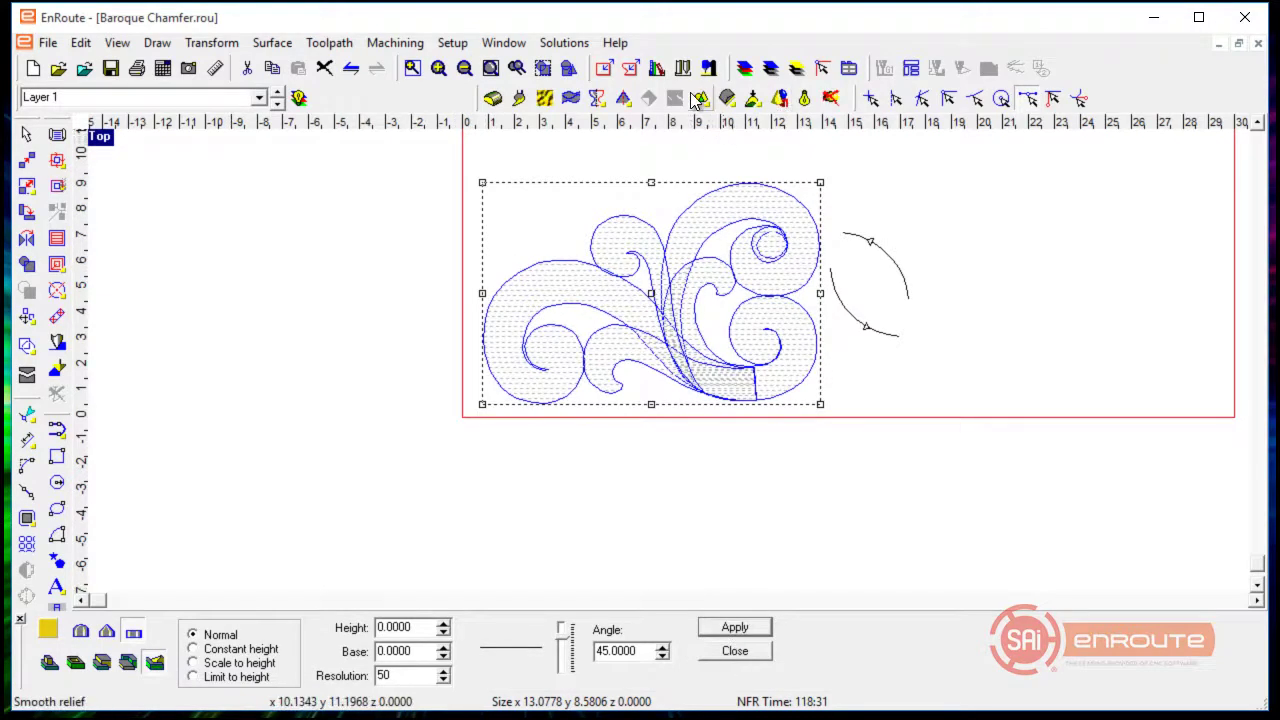
Baroque chamfer-carve the scroll reliefs with the upper arc outside, lower arc inside, height 1.
{"action": "left_click", "coordinate": [625, 98]}
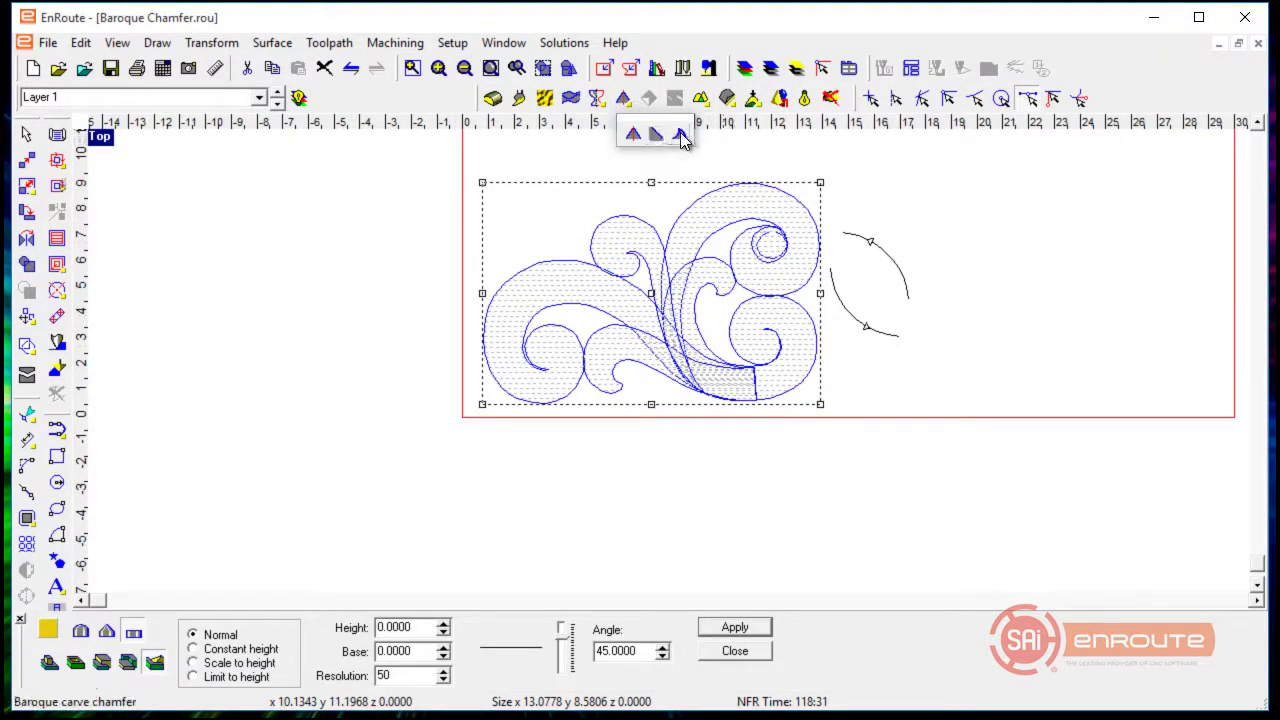
{"action": "left_click", "coordinate": [681, 135]}
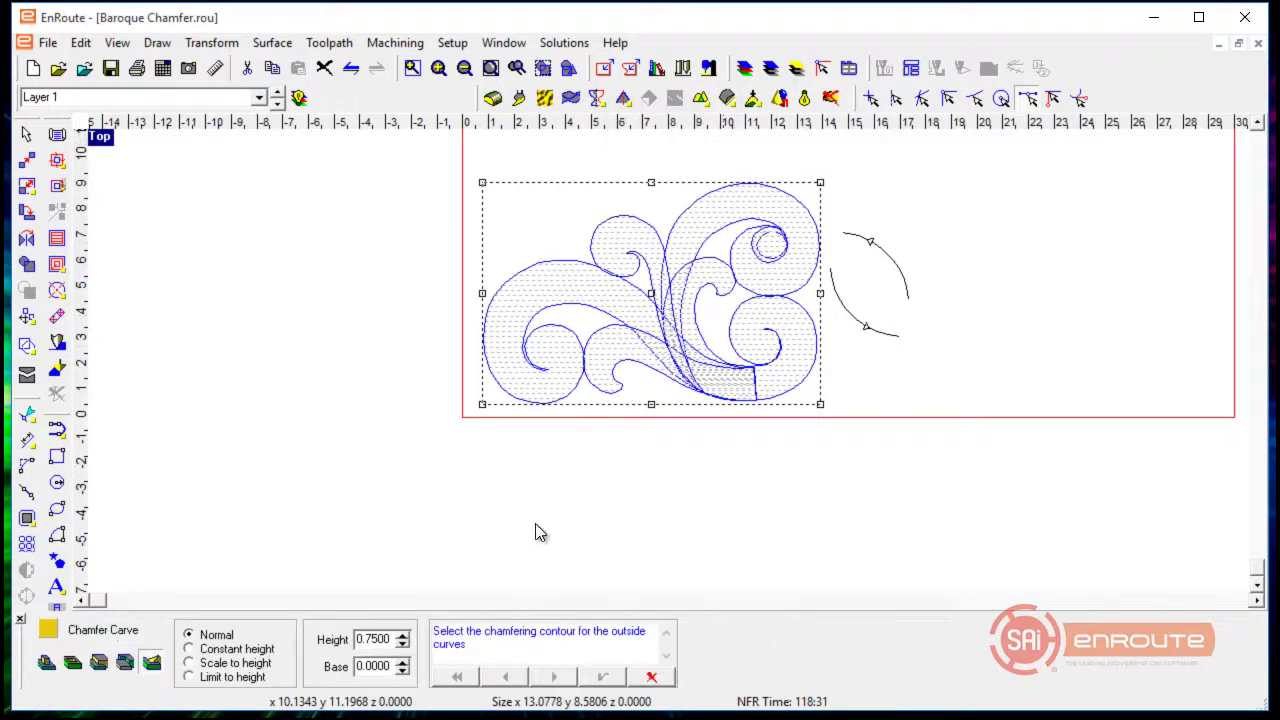
{"action": "left_click", "coordinate": [868, 244]}
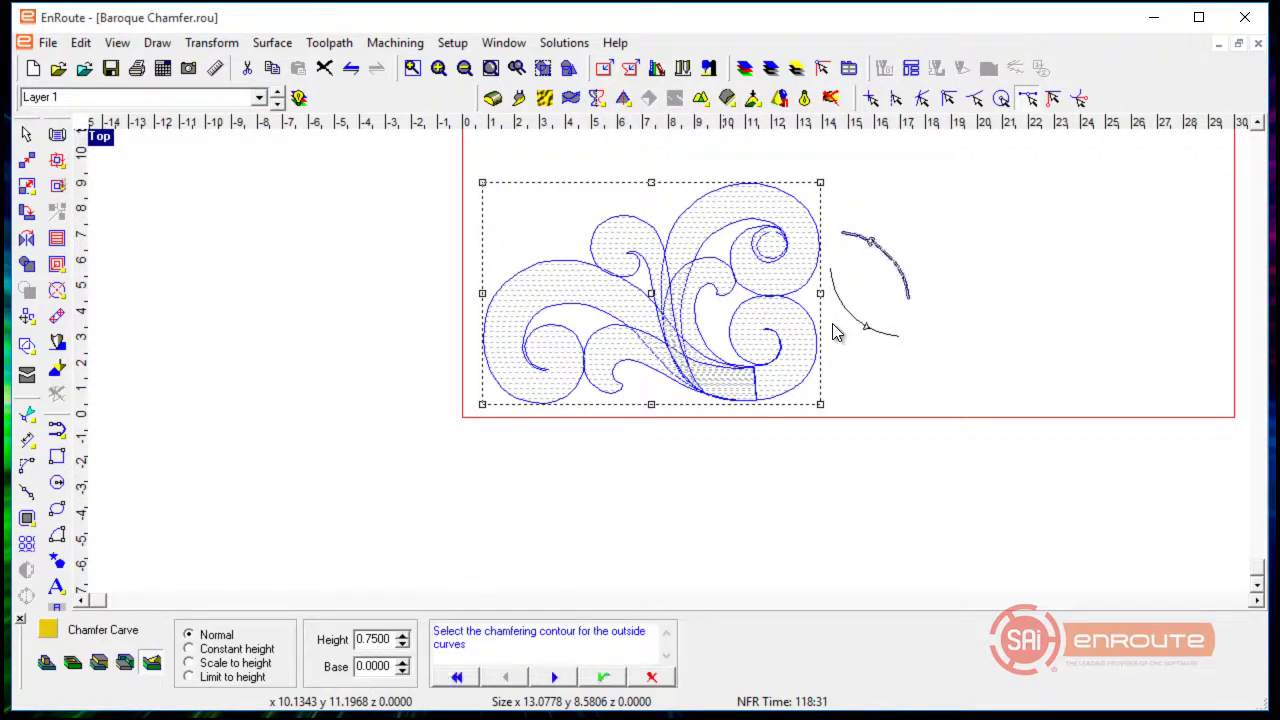
{"action": "left_click", "coordinate": [553, 678]}
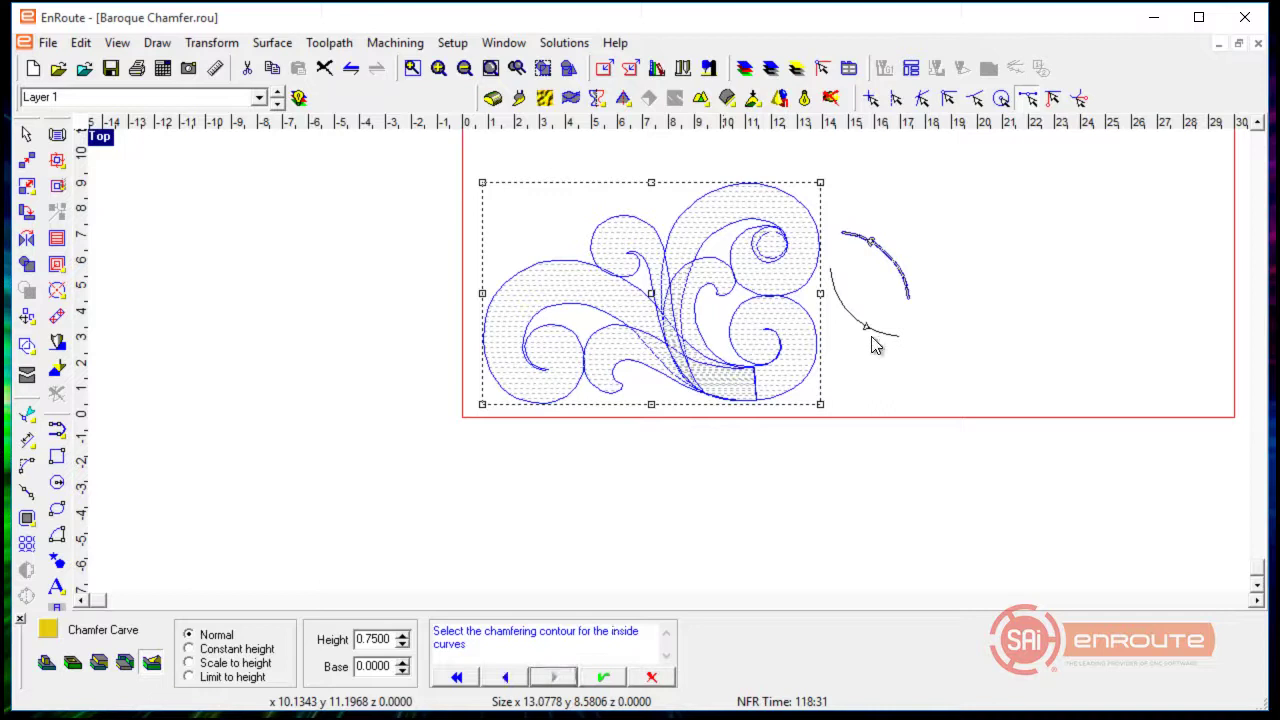
{"action": "left_click", "coordinate": [875, 345]}
{"action": "left_click", "coordinate": [555, 678]}
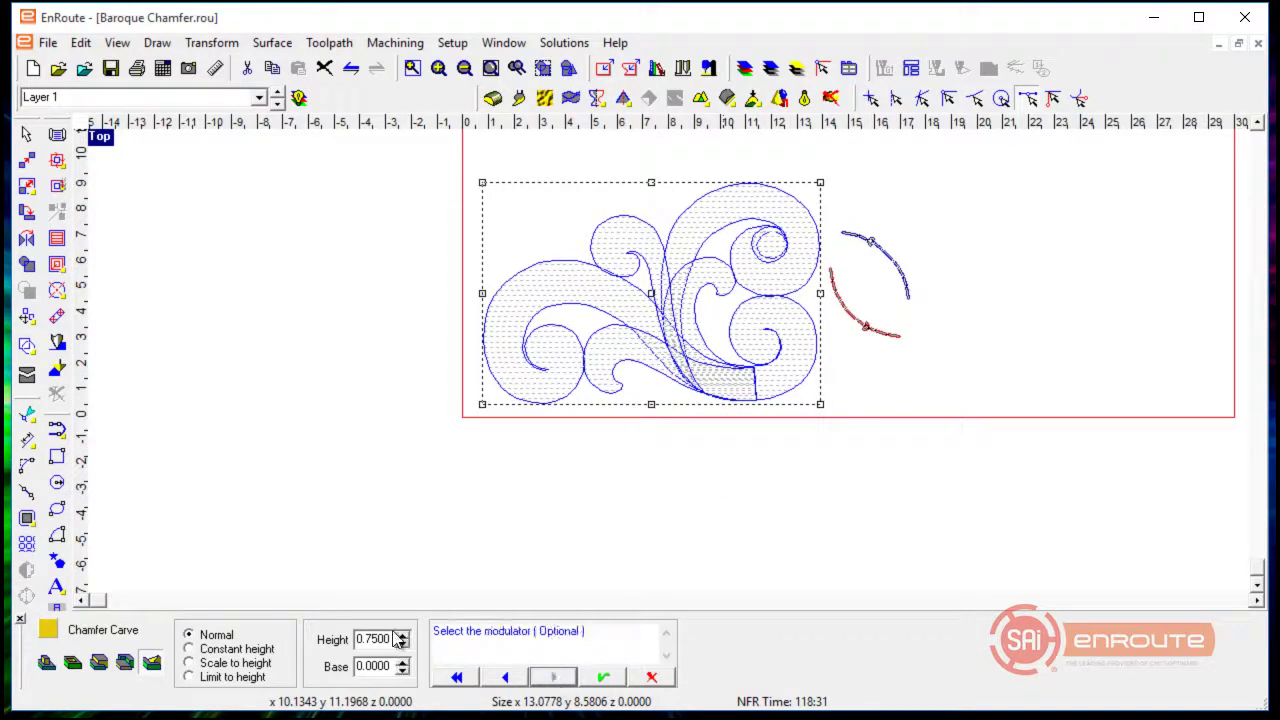
{"action": "double_click", "coordinate": [391, 640]}
{"action": "type", "text": "1"}
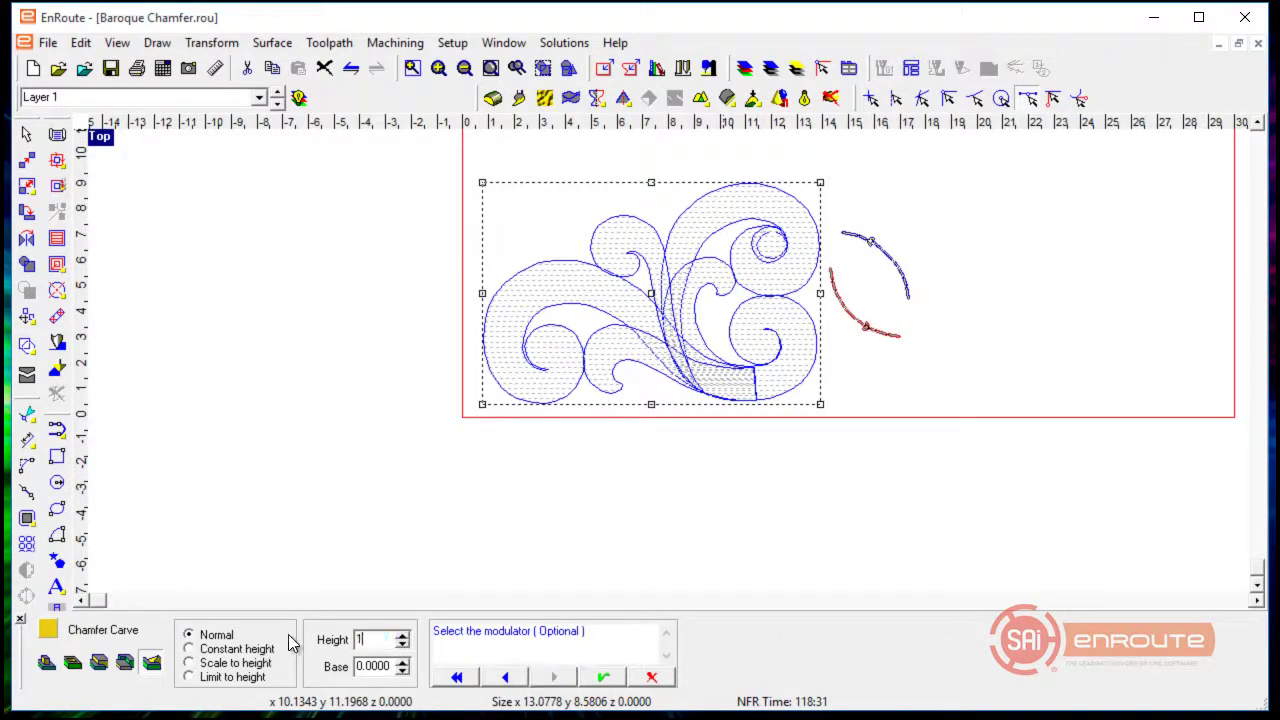
{"action": "key", "text": "Tab"}
{"action": "left_click", "coordinate": [604, 679]}
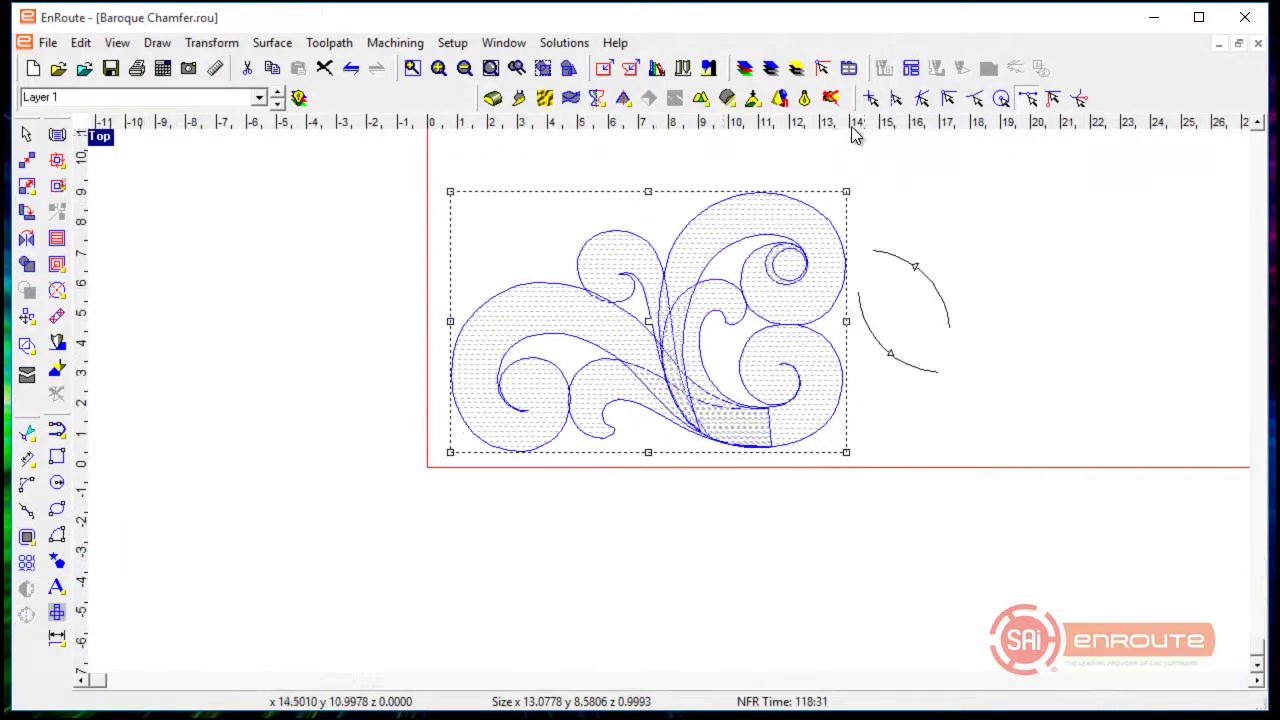
{"action": "left_click", "coordinate": [805, 98]}
{"action": "scroll", "coordinate": [820, 270], "scroll_direction": "up", "scroll_amount": 2}
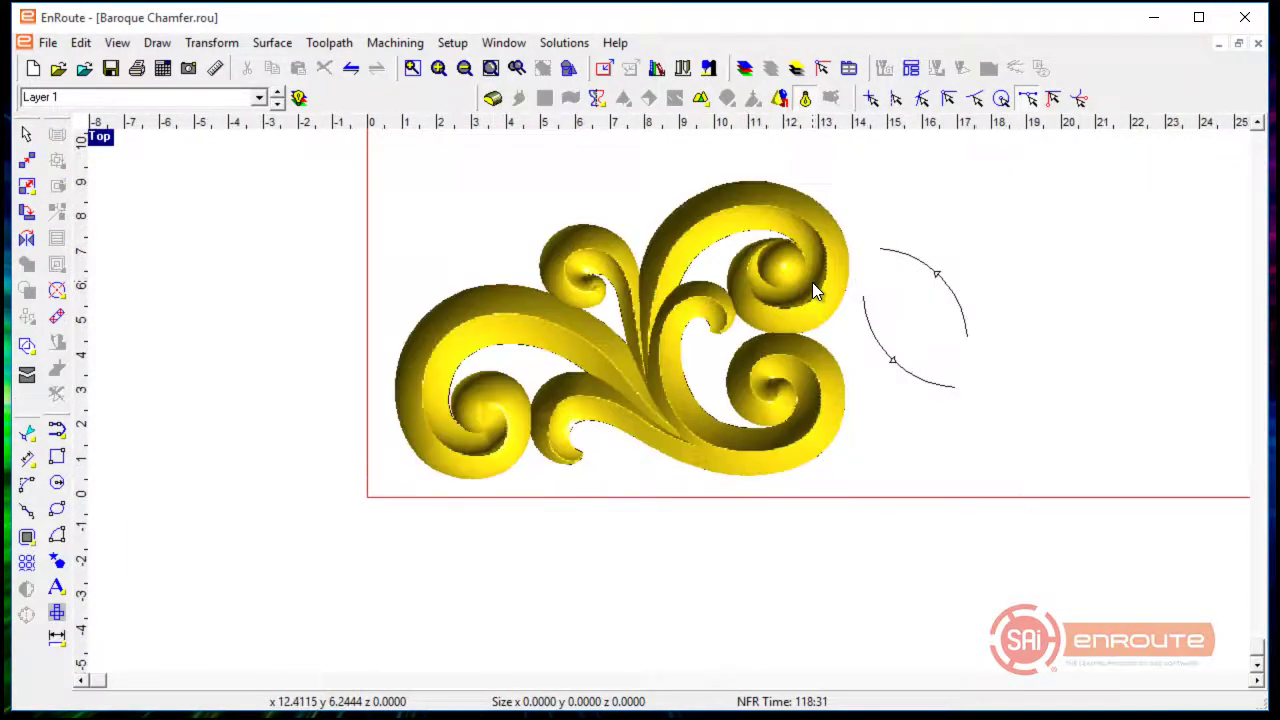
{"action": "scroll", "coordinate": [626, 332], "scroll_direction": "up", "scroll_amount": 1}
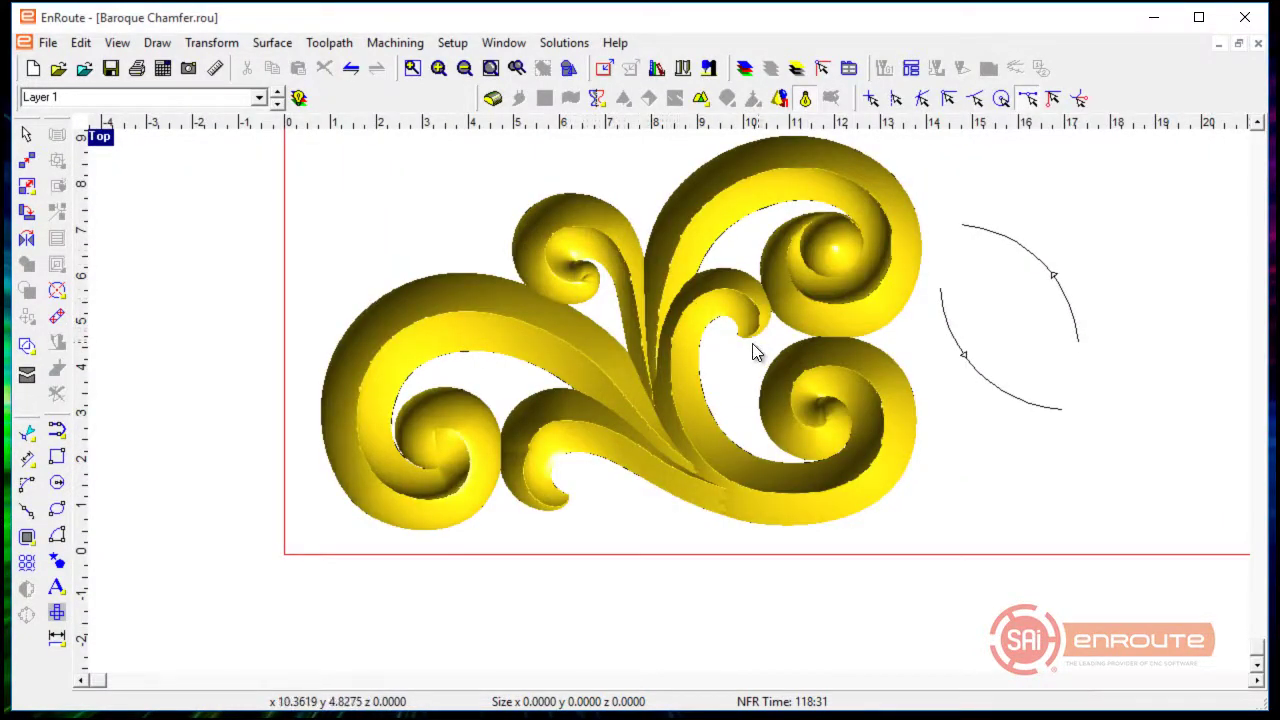
{"action": "scroll", "coordinate": [576, 340], "scroll_direction": "down", "scroll_amount": 1}
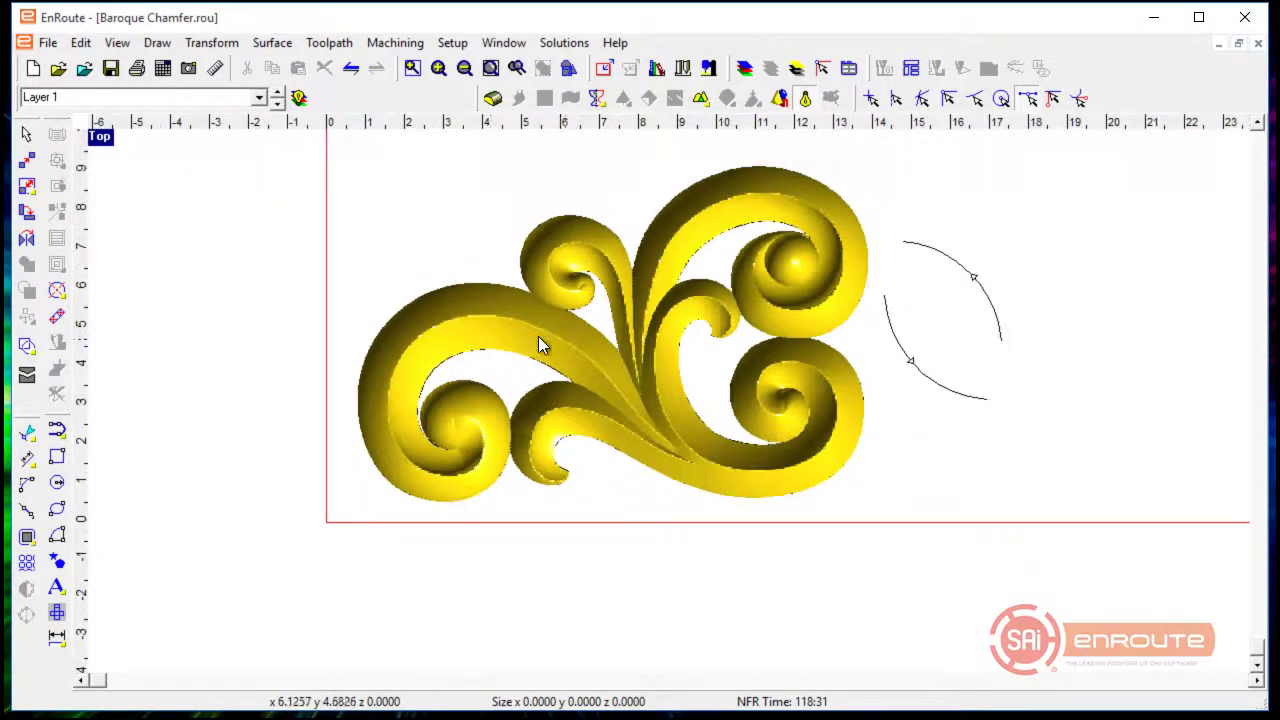
{"action": "left_click", "coordinate": [529, 250]}
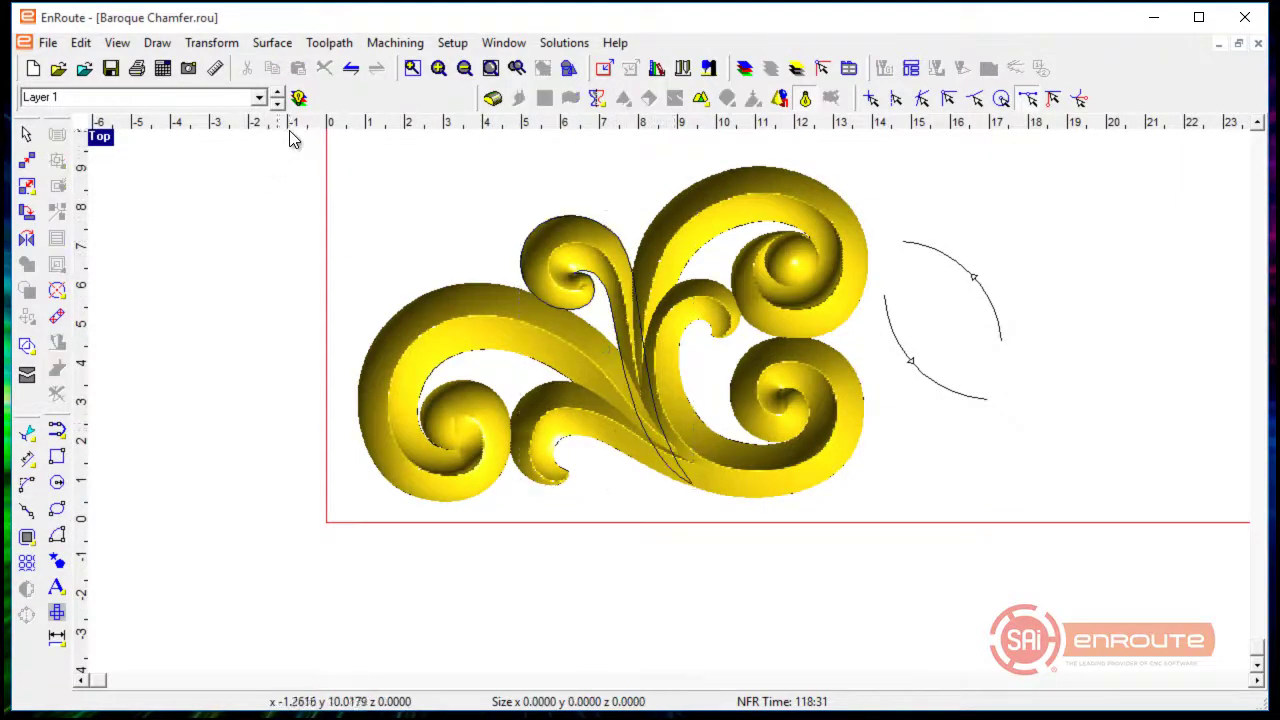
{"action": "left_click_drag", "start_coordinate": [289, 130], "coordinate": [886, 578]}
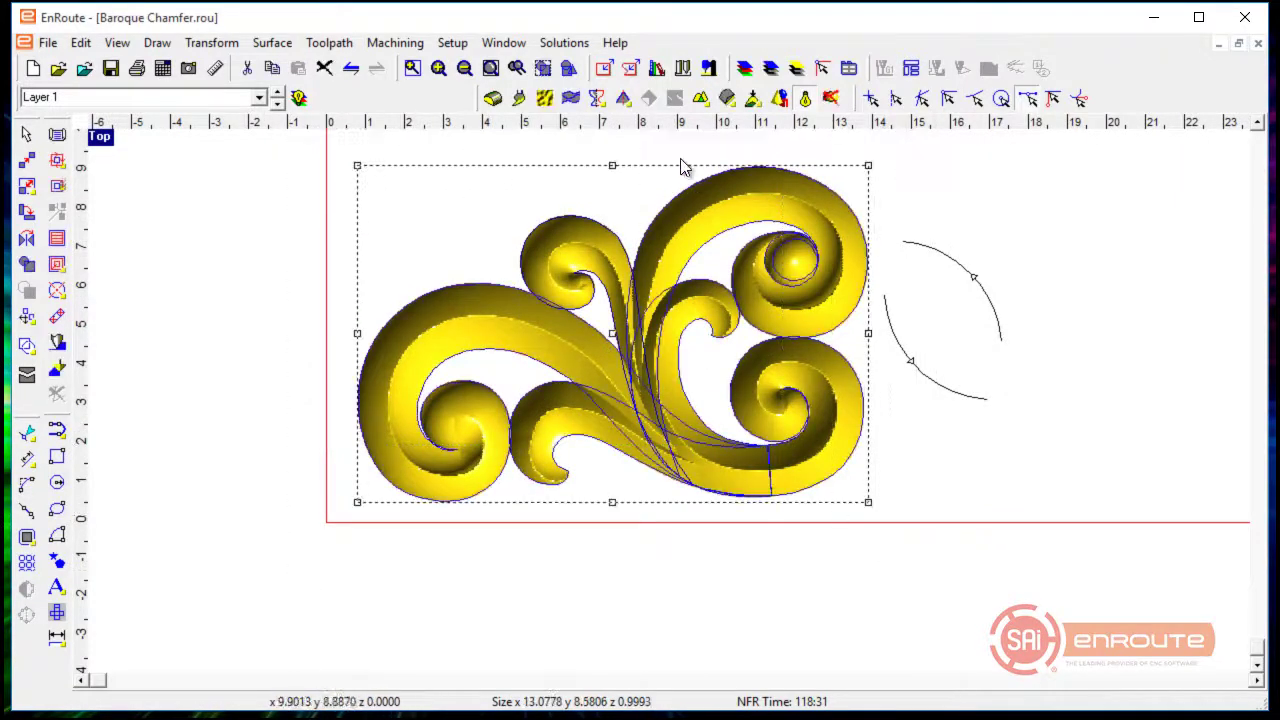
Combine the selected scroll reliefs into one relief about 13.08 by 8.58 units, viewed shaded.
{"action": "left_click", "coordinate": [704, 101]}
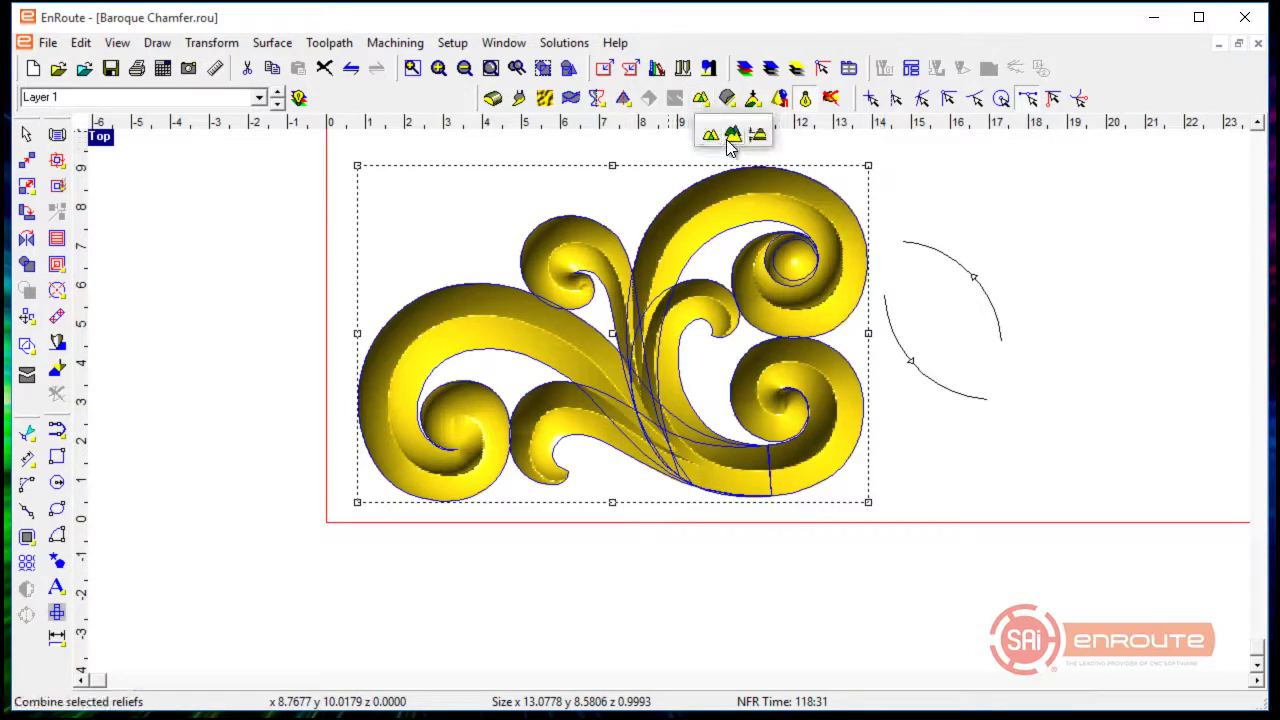
{"action": "left_click", "coordinate": [733, 137]}
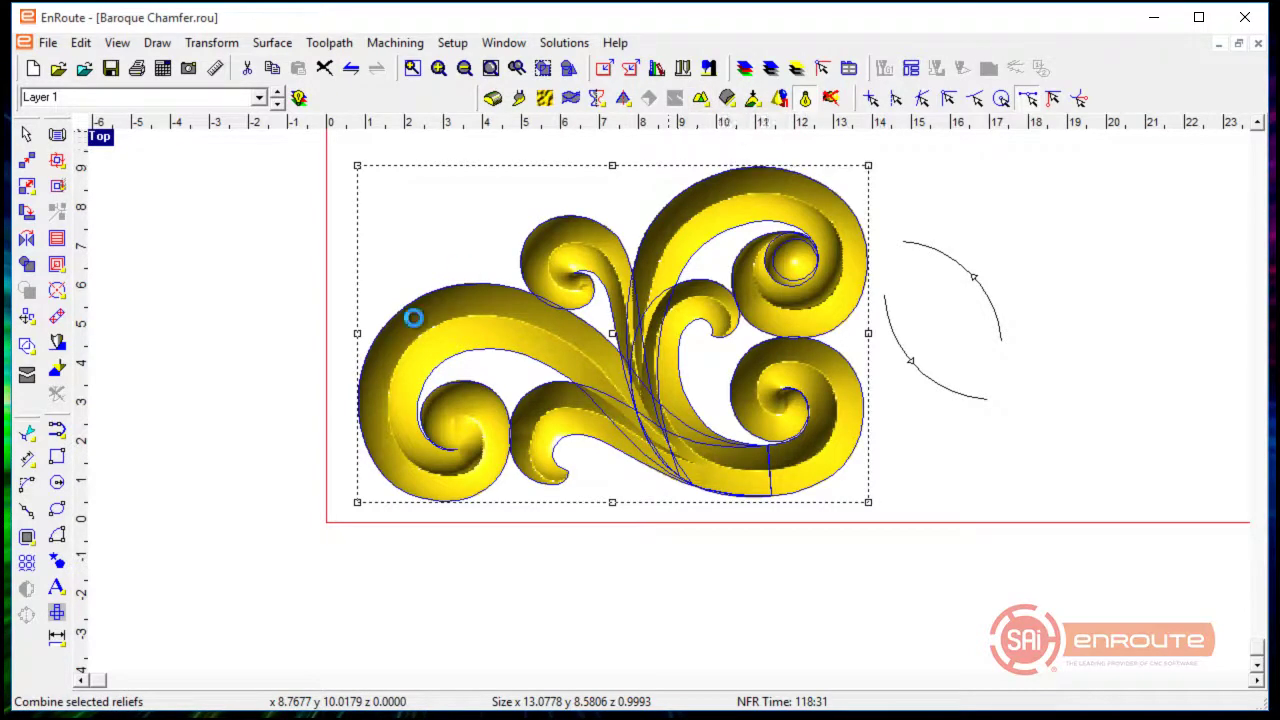
{"action": "left_click", "coordinate": [806, 99]}
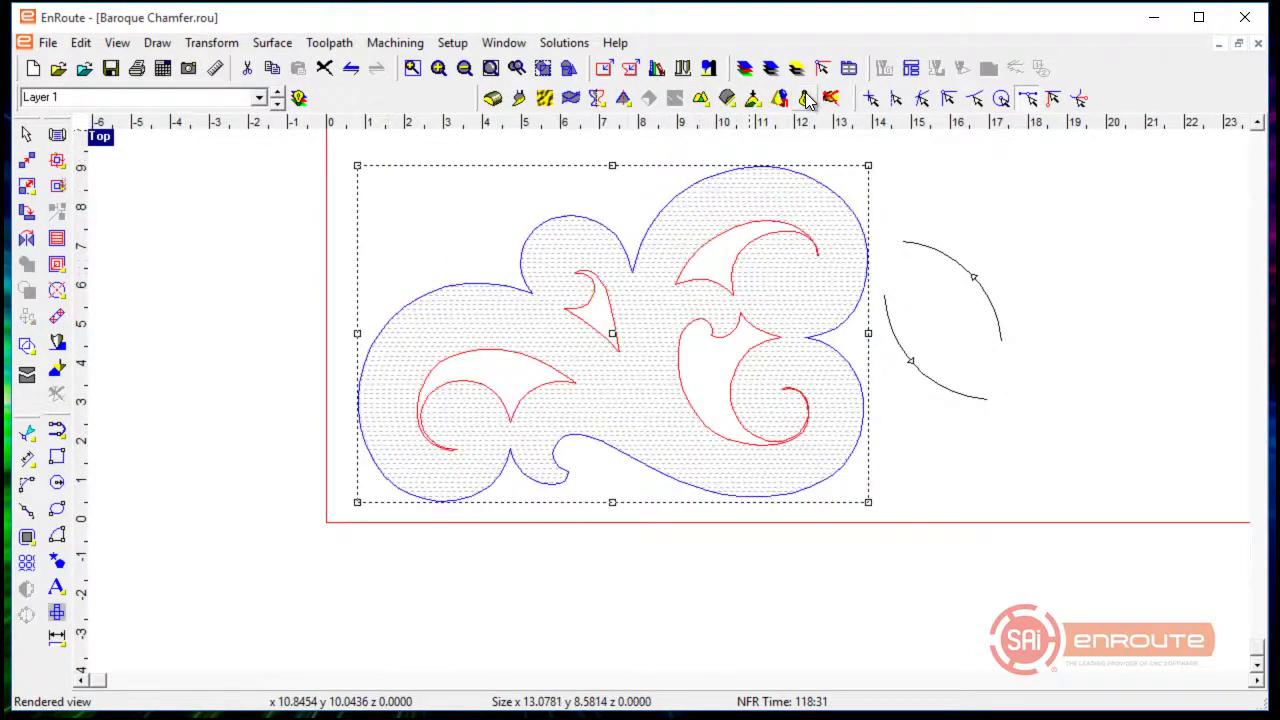
{"action": "left_click", "coordinate": [806, 99]}
{"action": "scroll", "coordinate": [727, 280], "scroll_direction": "up", "scroll_amount": 1}
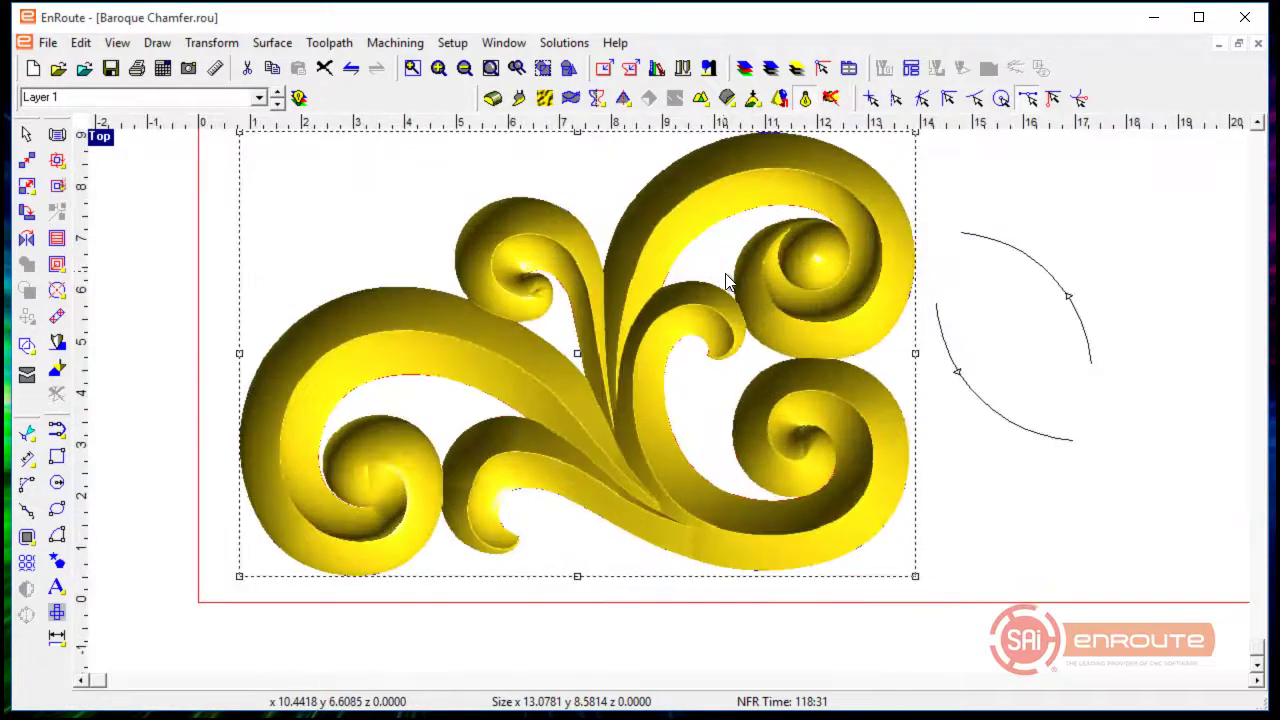